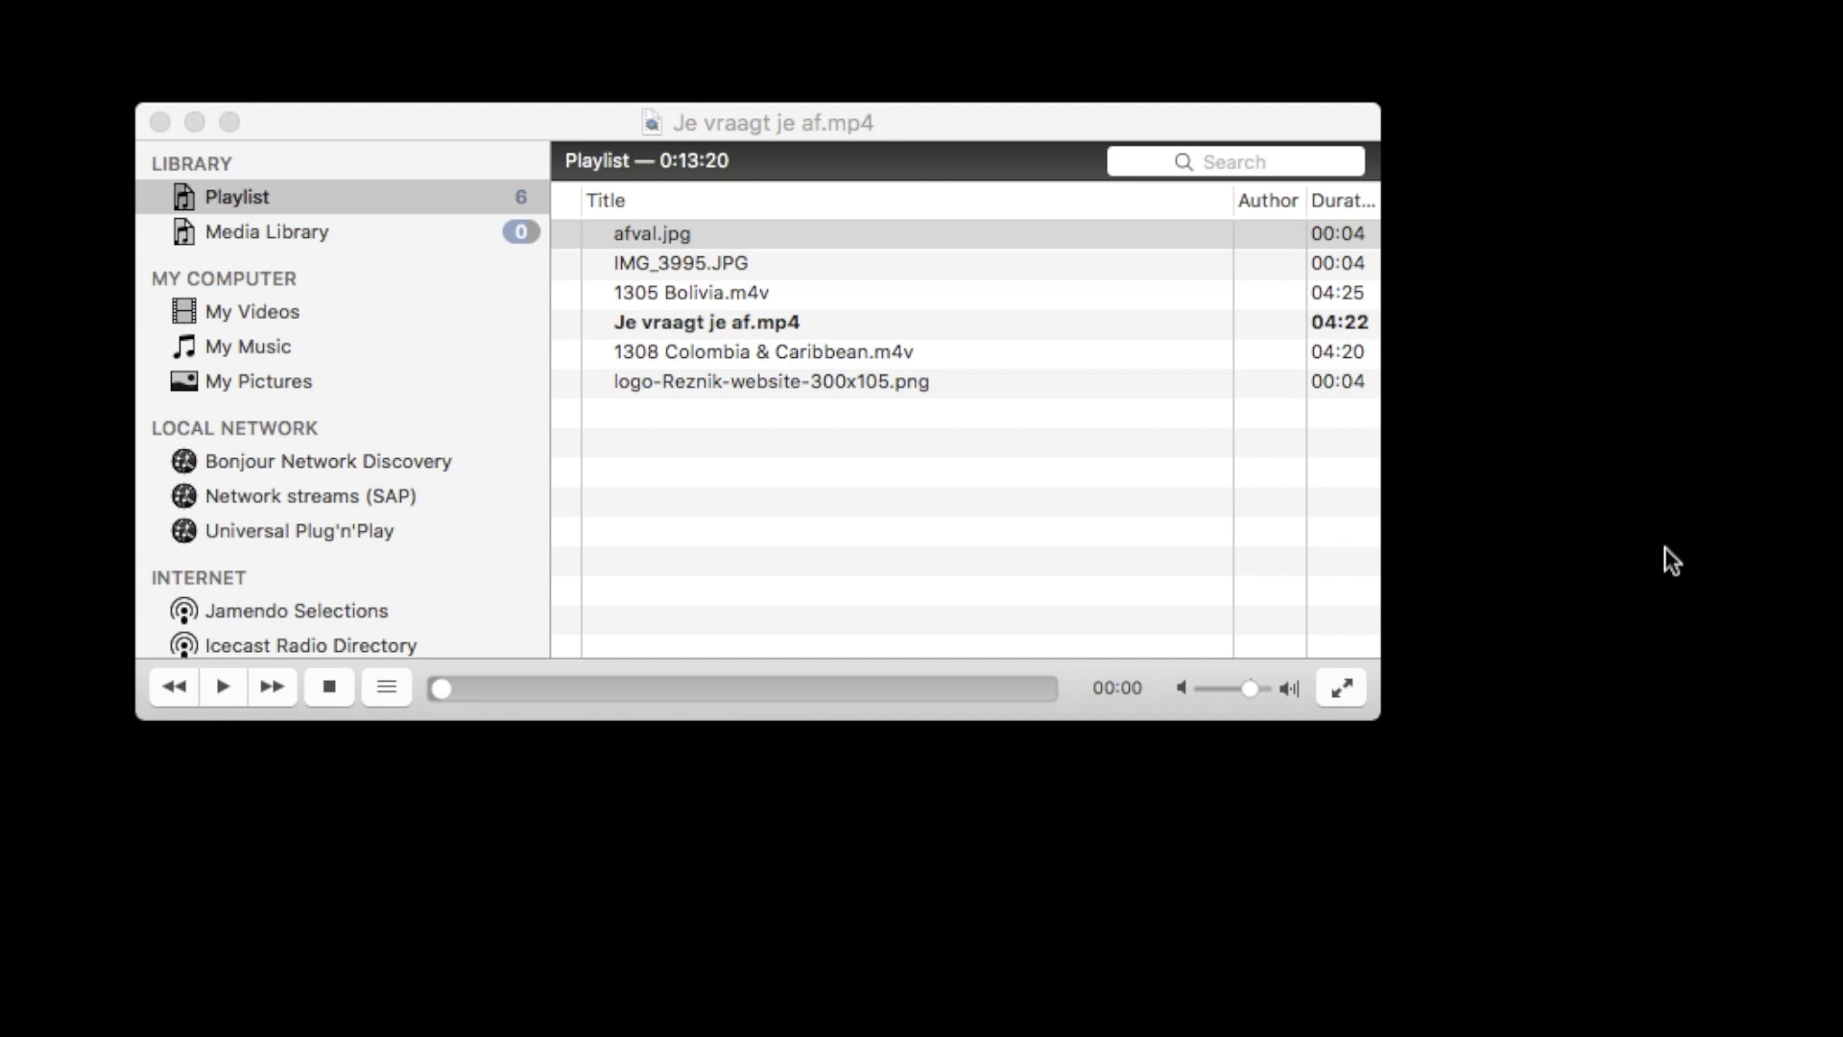
# Open VLC Preferences with Cmd+, and move the dialog to the top of the screen.
pyautogui.click(961, 131)
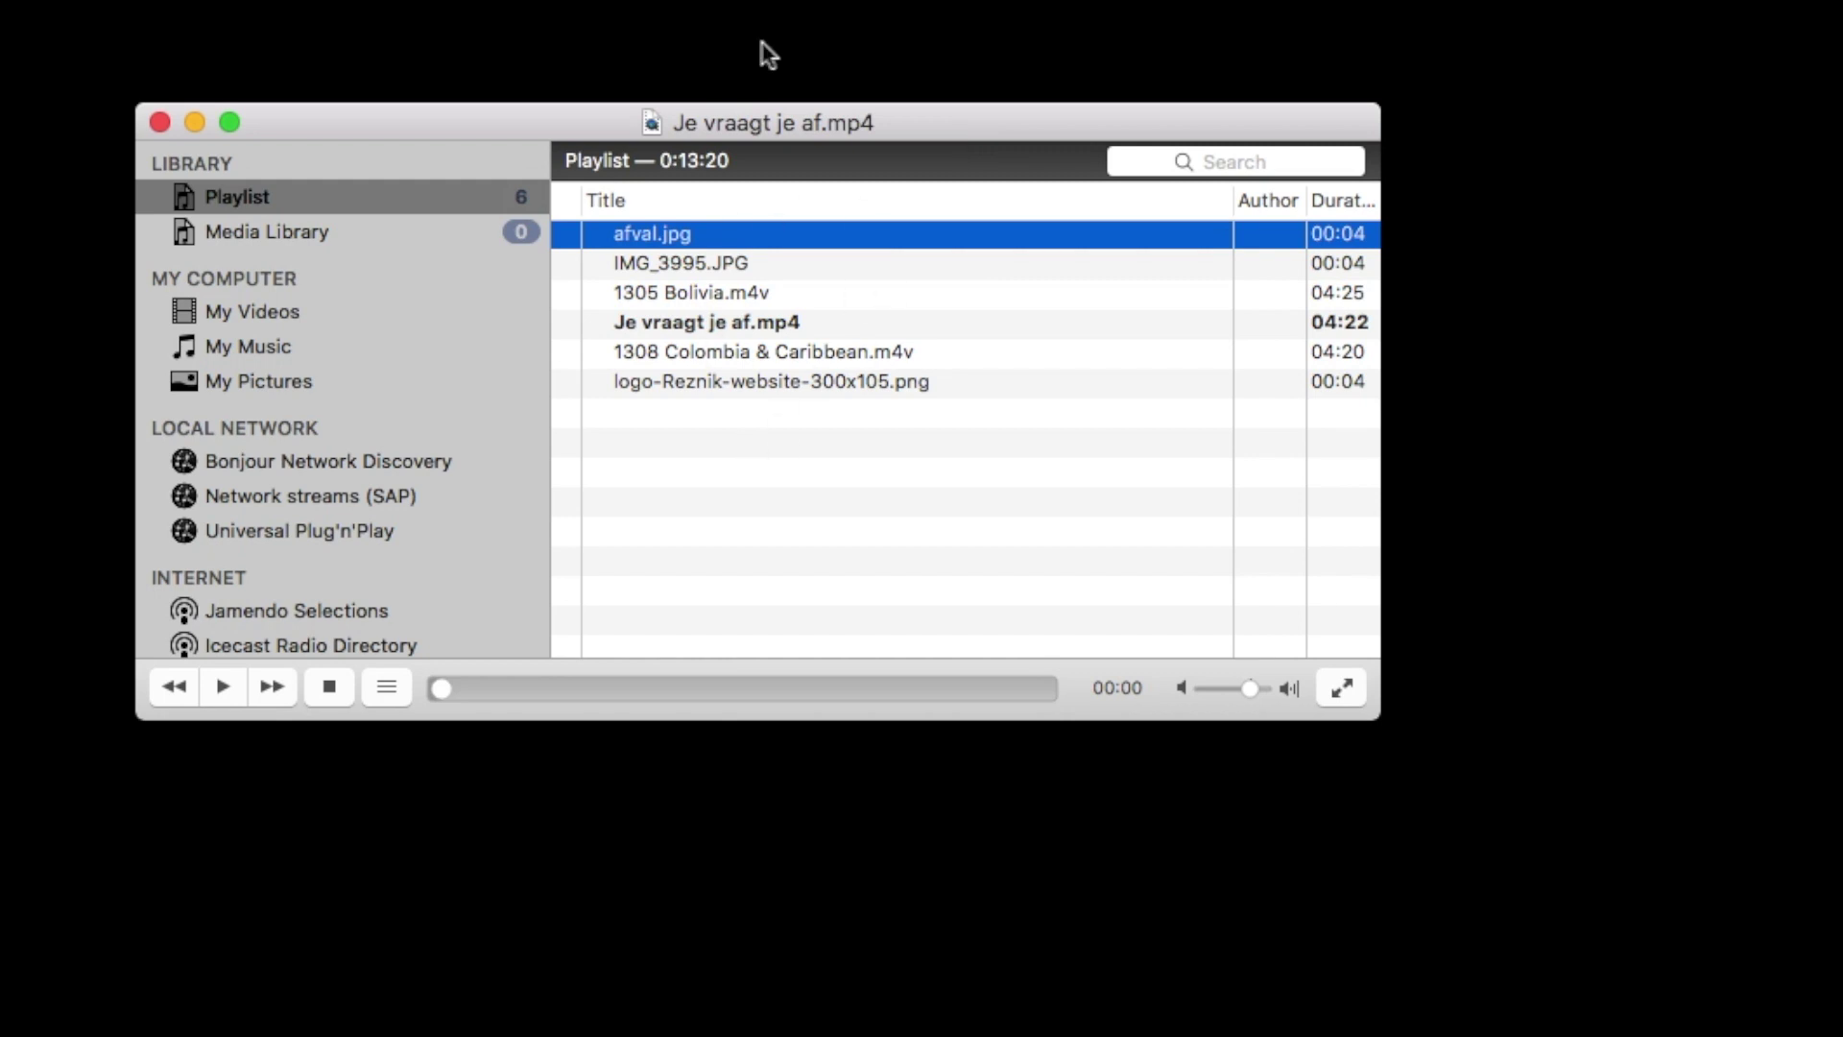
pyautogui.press('super+comma')
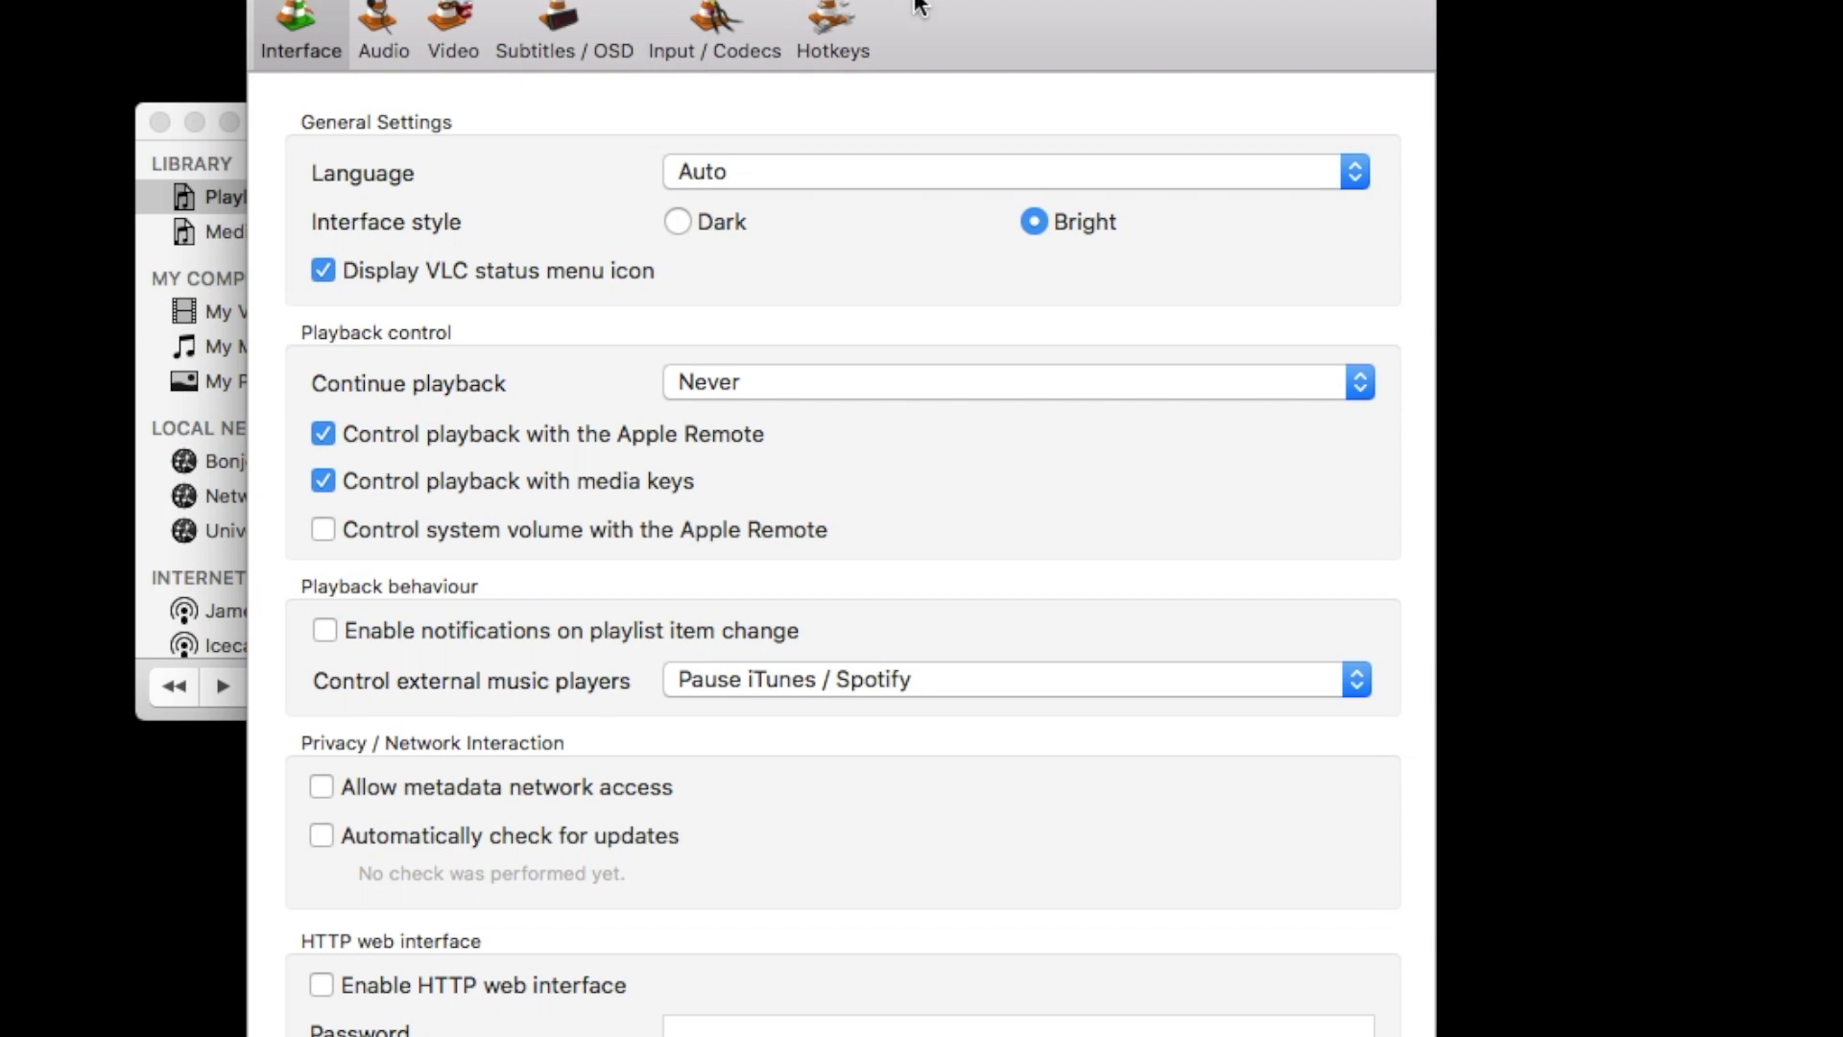
pyautogui.moveTo(947, 16); pyautogui.dragTo(908, 13)
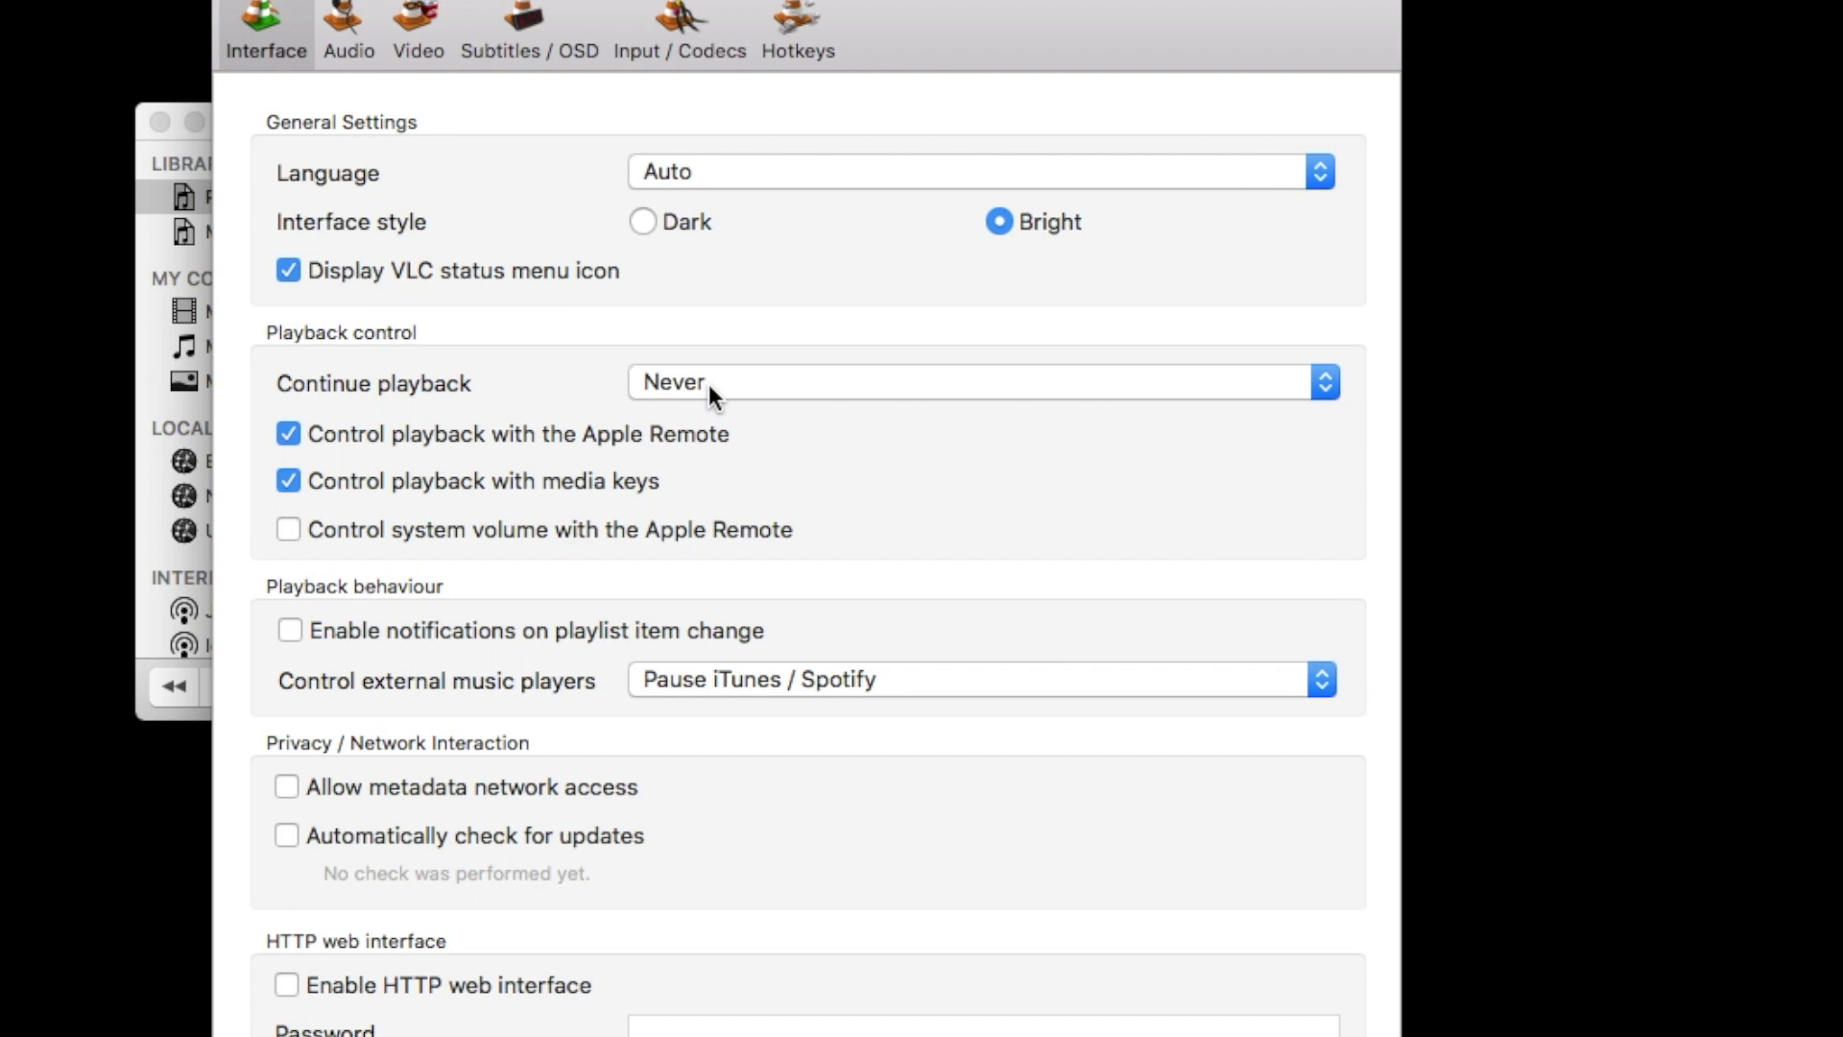
pyautogui.moveTo(708, 384)
pyautogui.moveTo(909, 30); pyautogui.dragTo(903, 0)
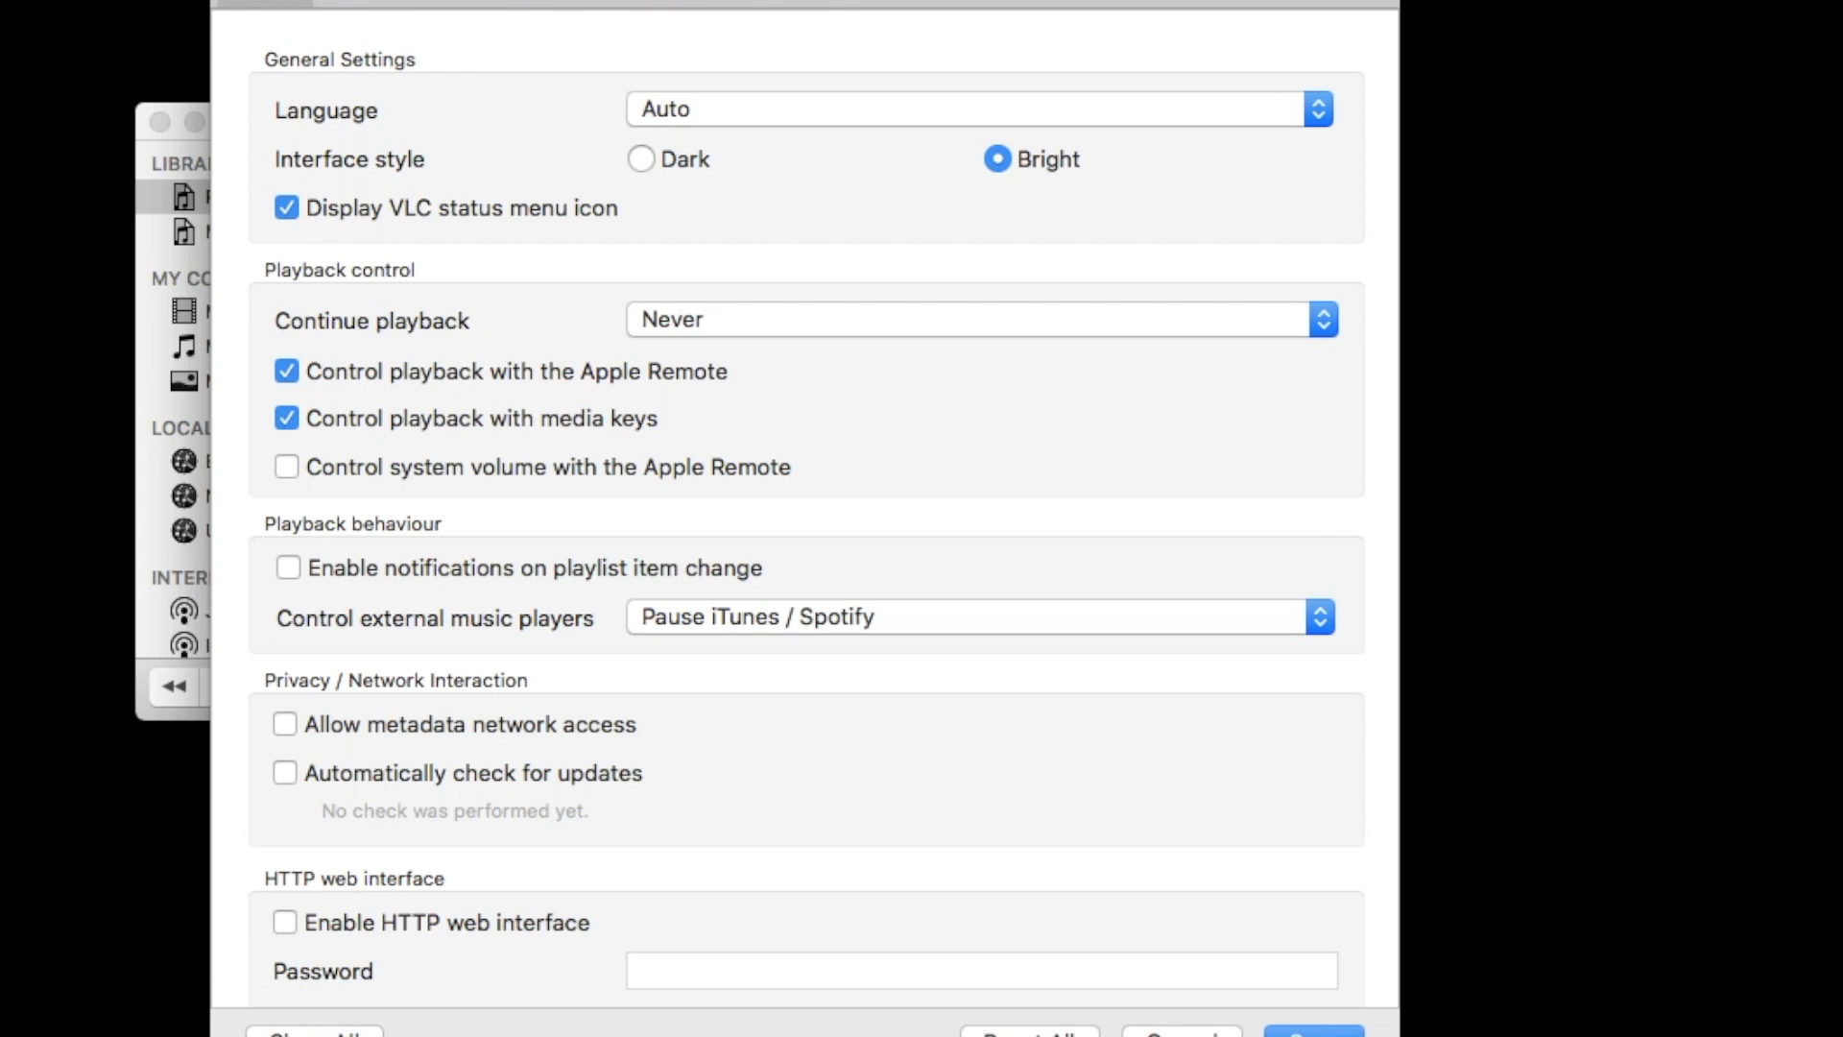
# Switch Preferences to Show All and select the Input / Codecs category.
pyautogui.click(315, 1031)
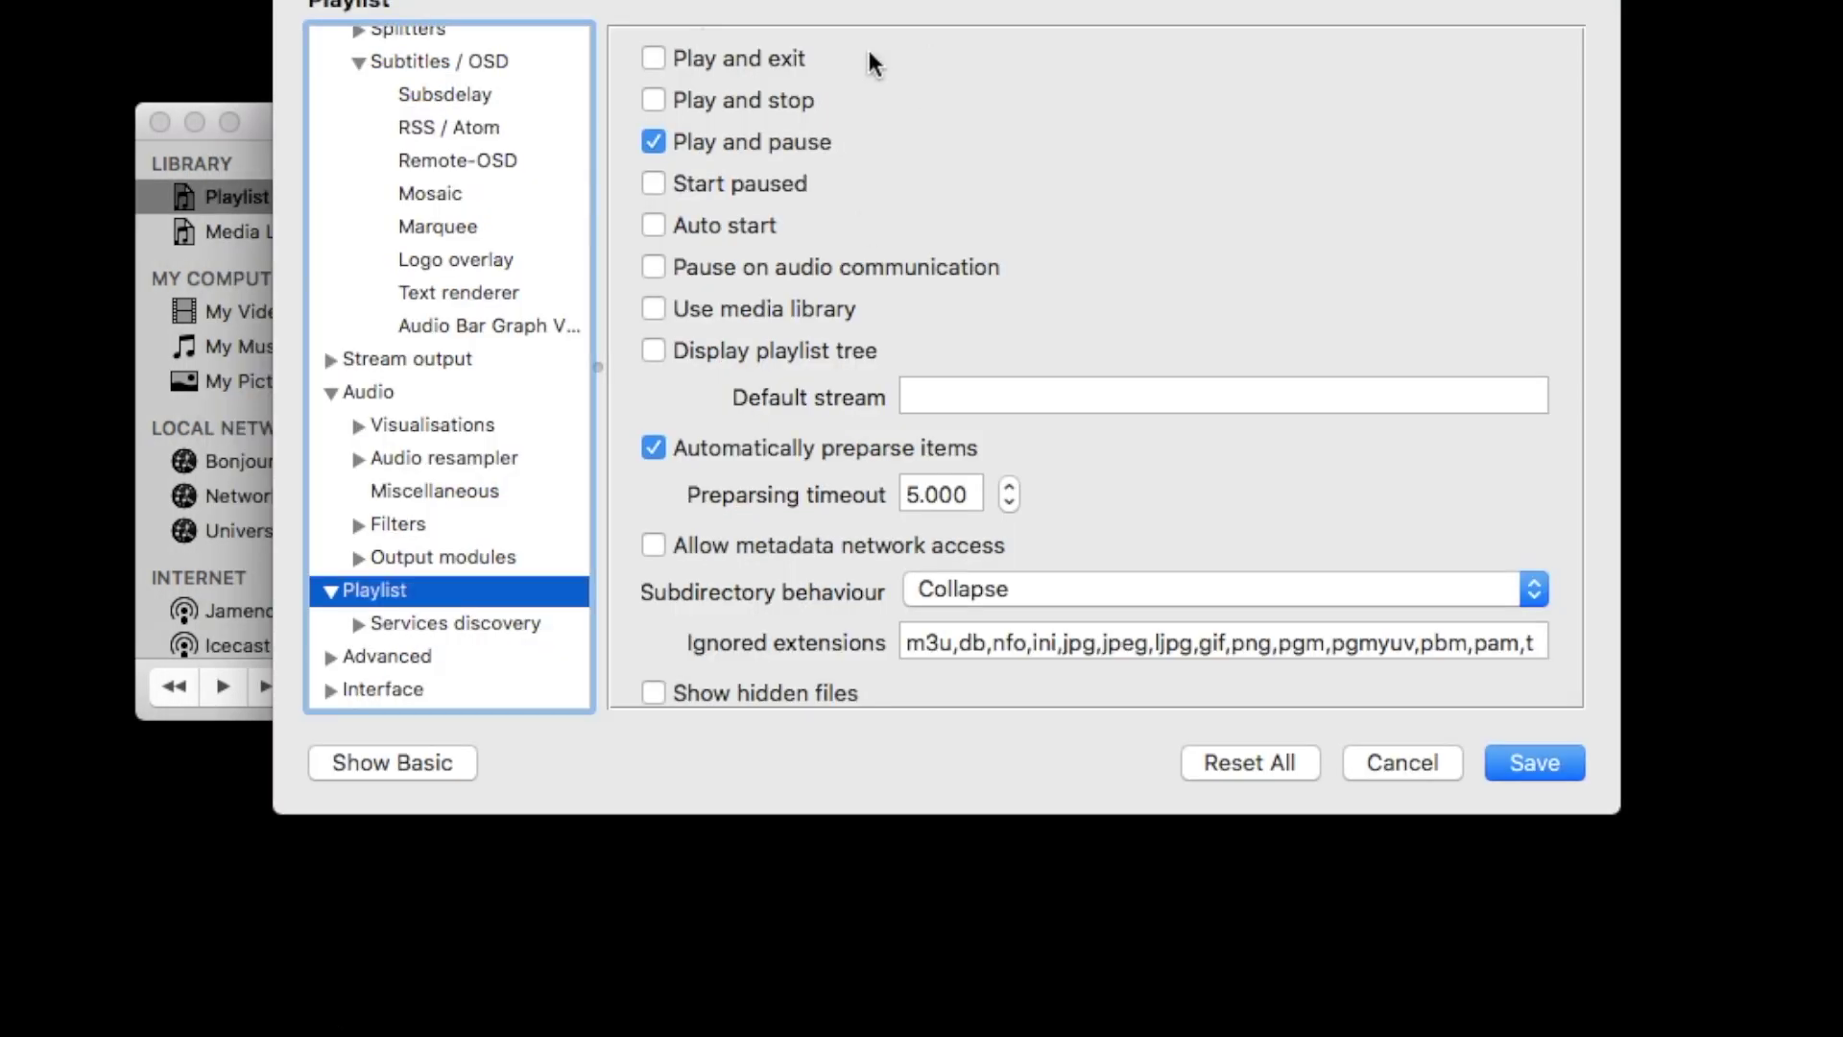
pyautogui.moveTo(741, 0); pyautogui.dragTo(617, 9)
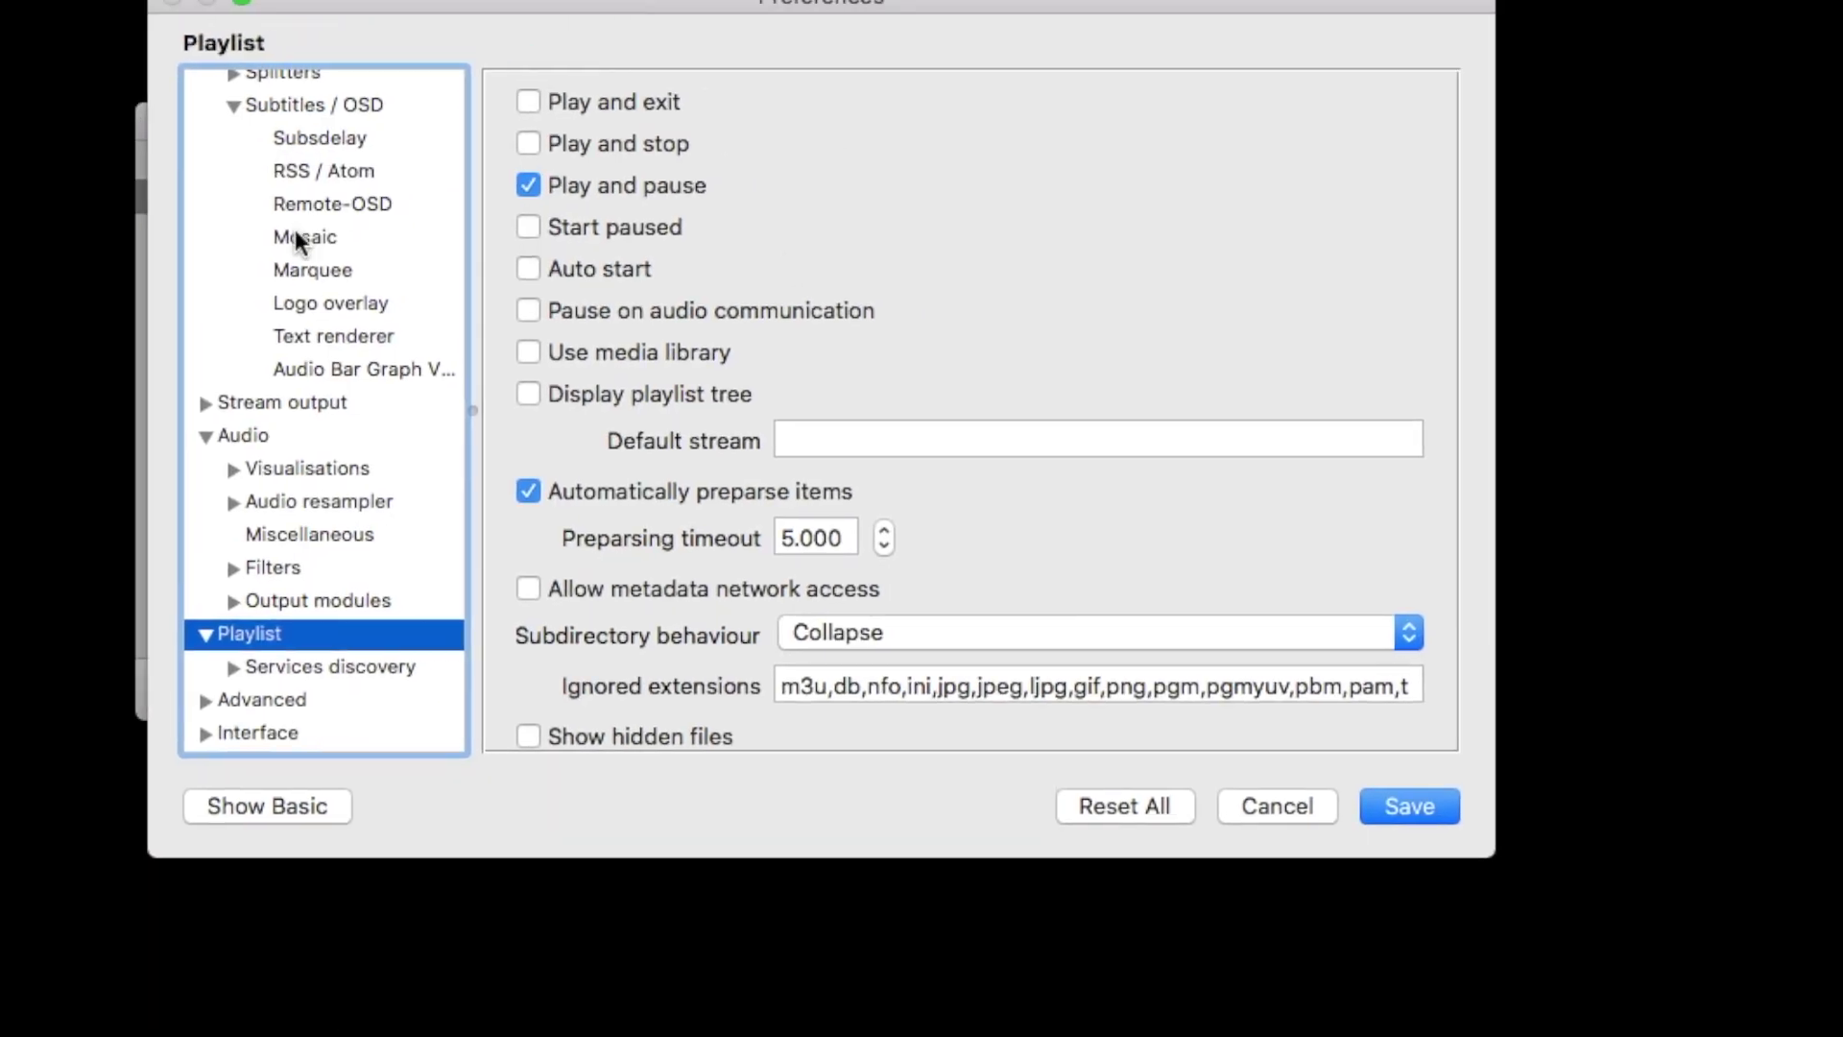
pyautogui.scroll(5, 295, 227)
pyautogui.click(284, 84)
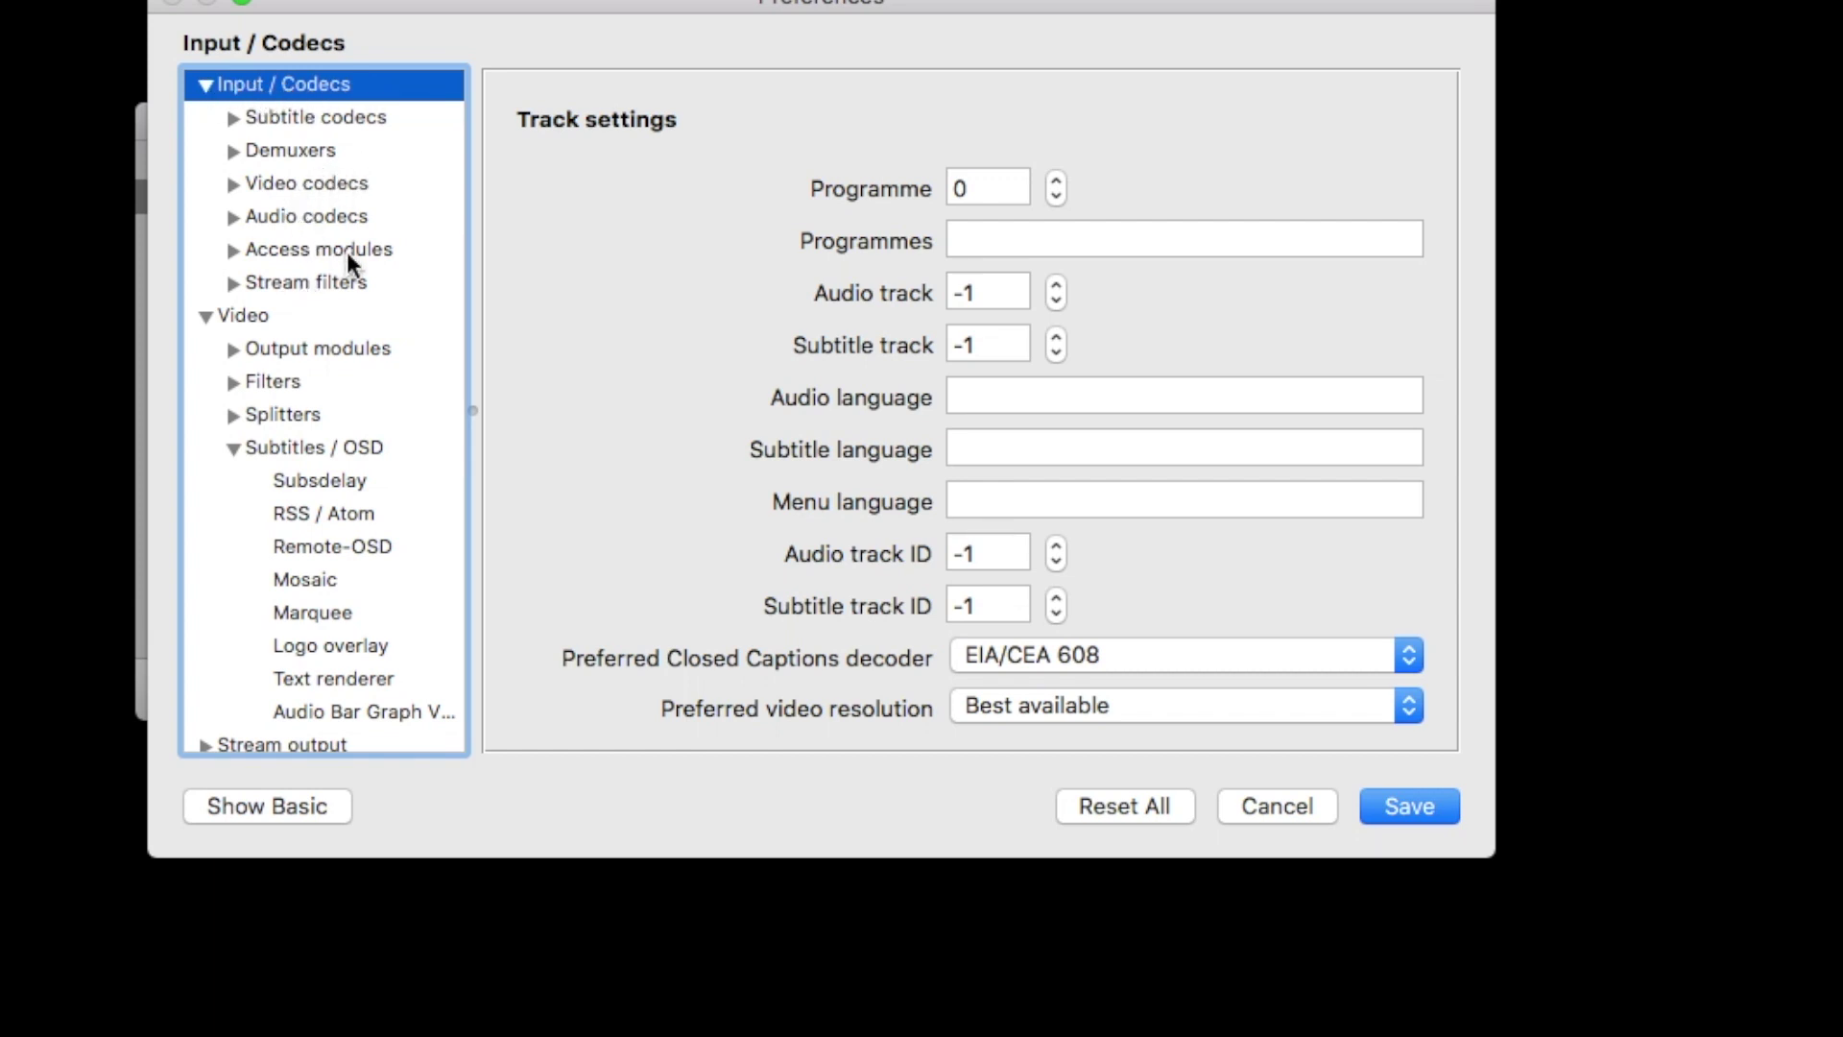
# View the Demuxers > Image settings (4-second duration, 10/1 frame rate), then collapse Demuxers.
pyautogui.doubleClick(292, 150)
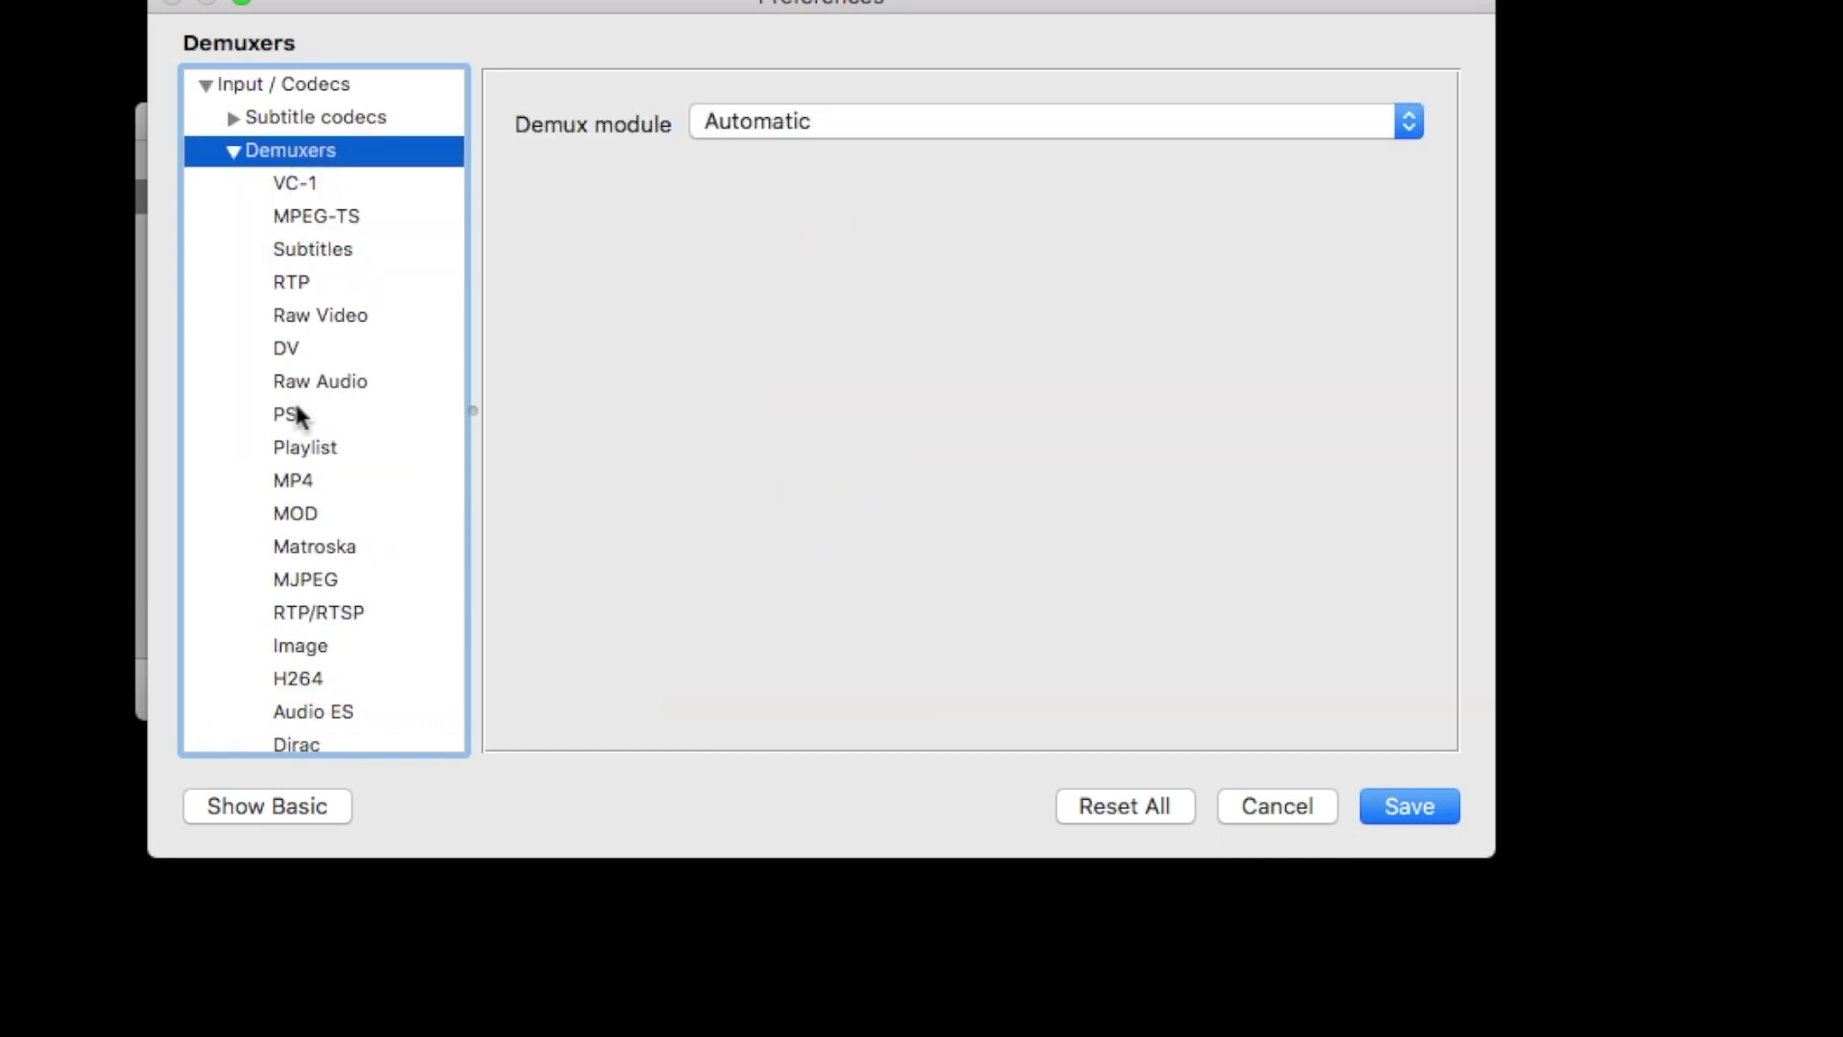
pyautogui.scroll(-3, 293, 400)
pyautogui.click(309, 545)
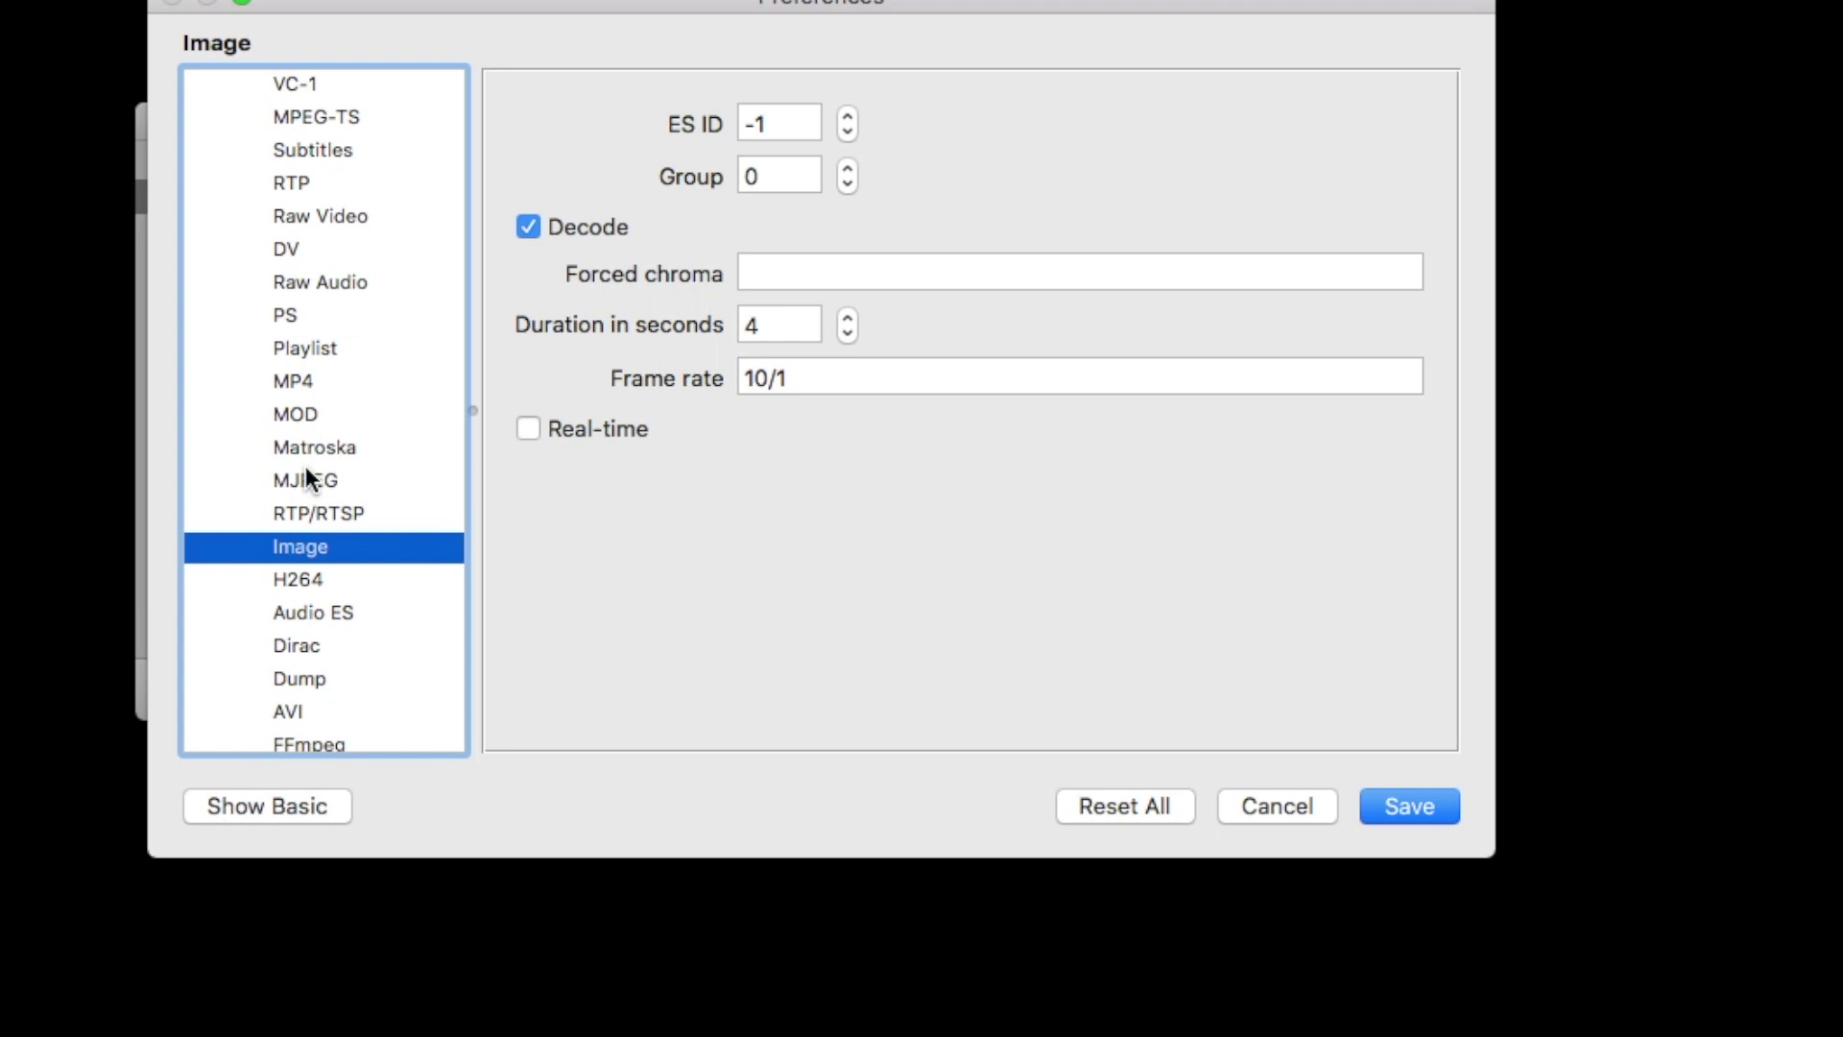
pyautogui.scroll(3, 305, 465)
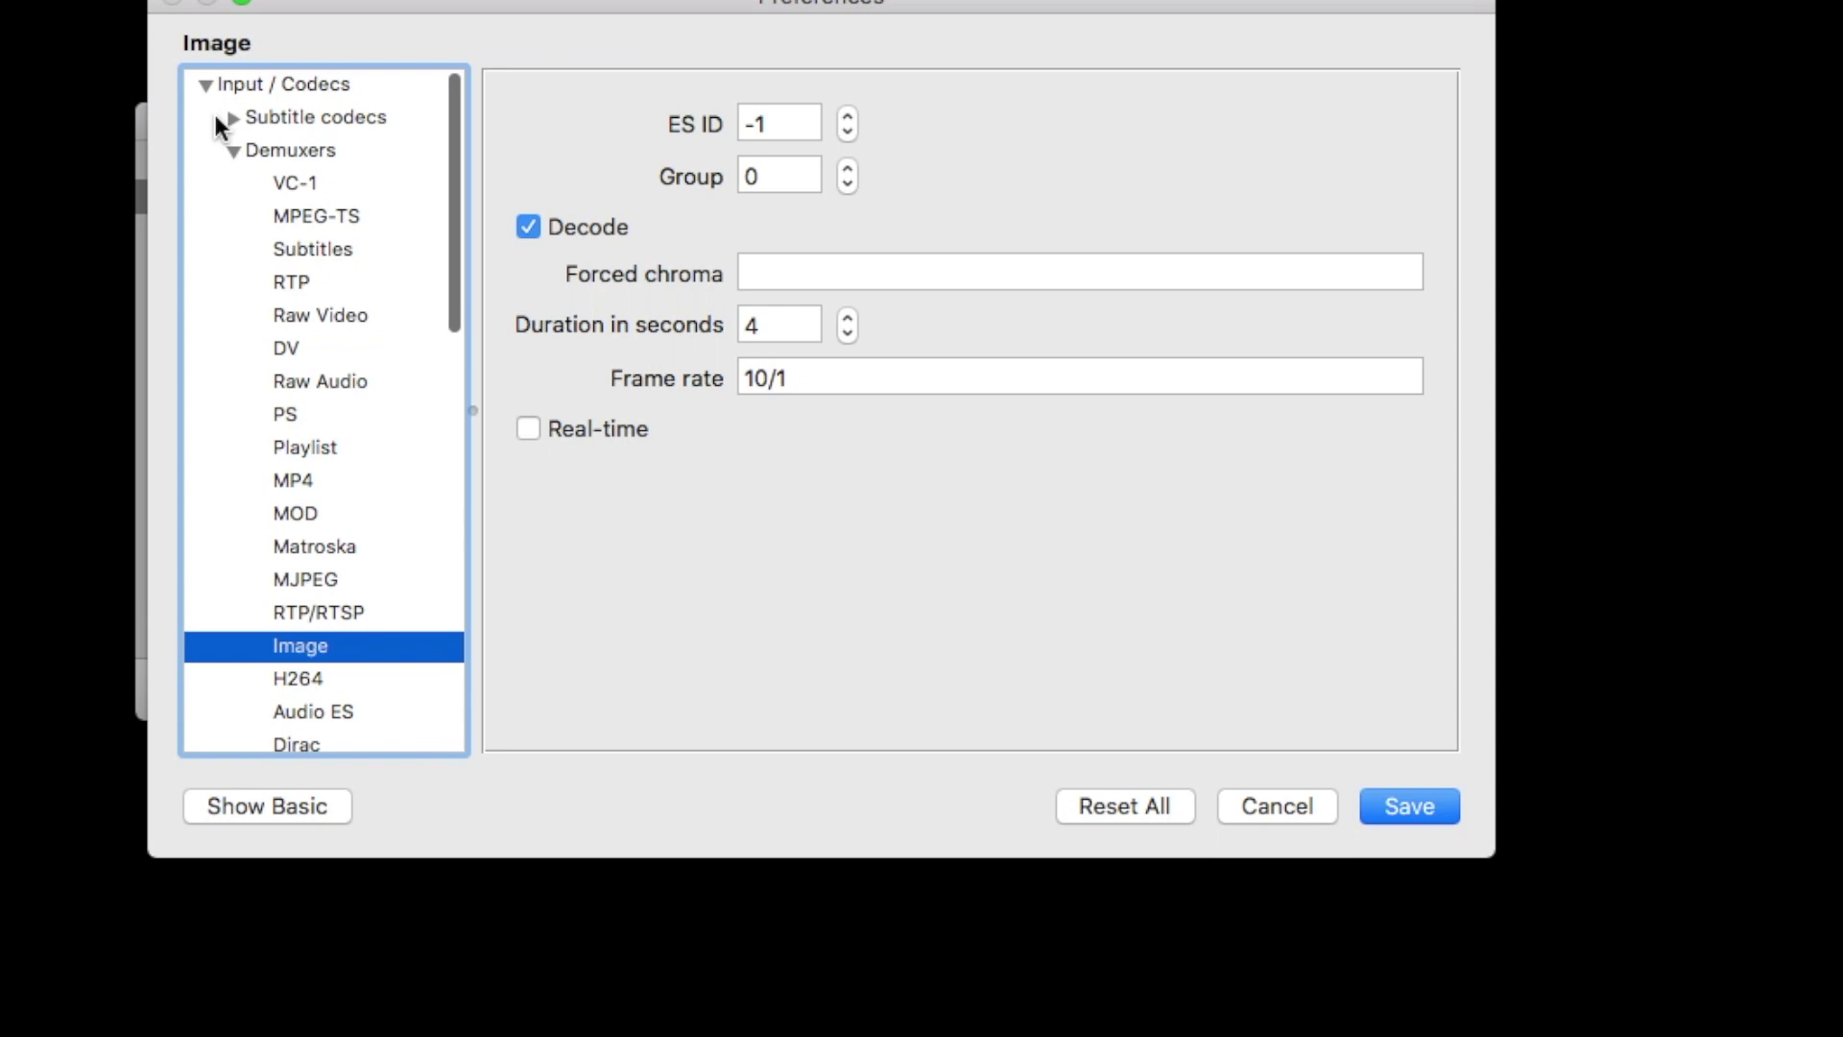
pyautogui.click(234, 149)
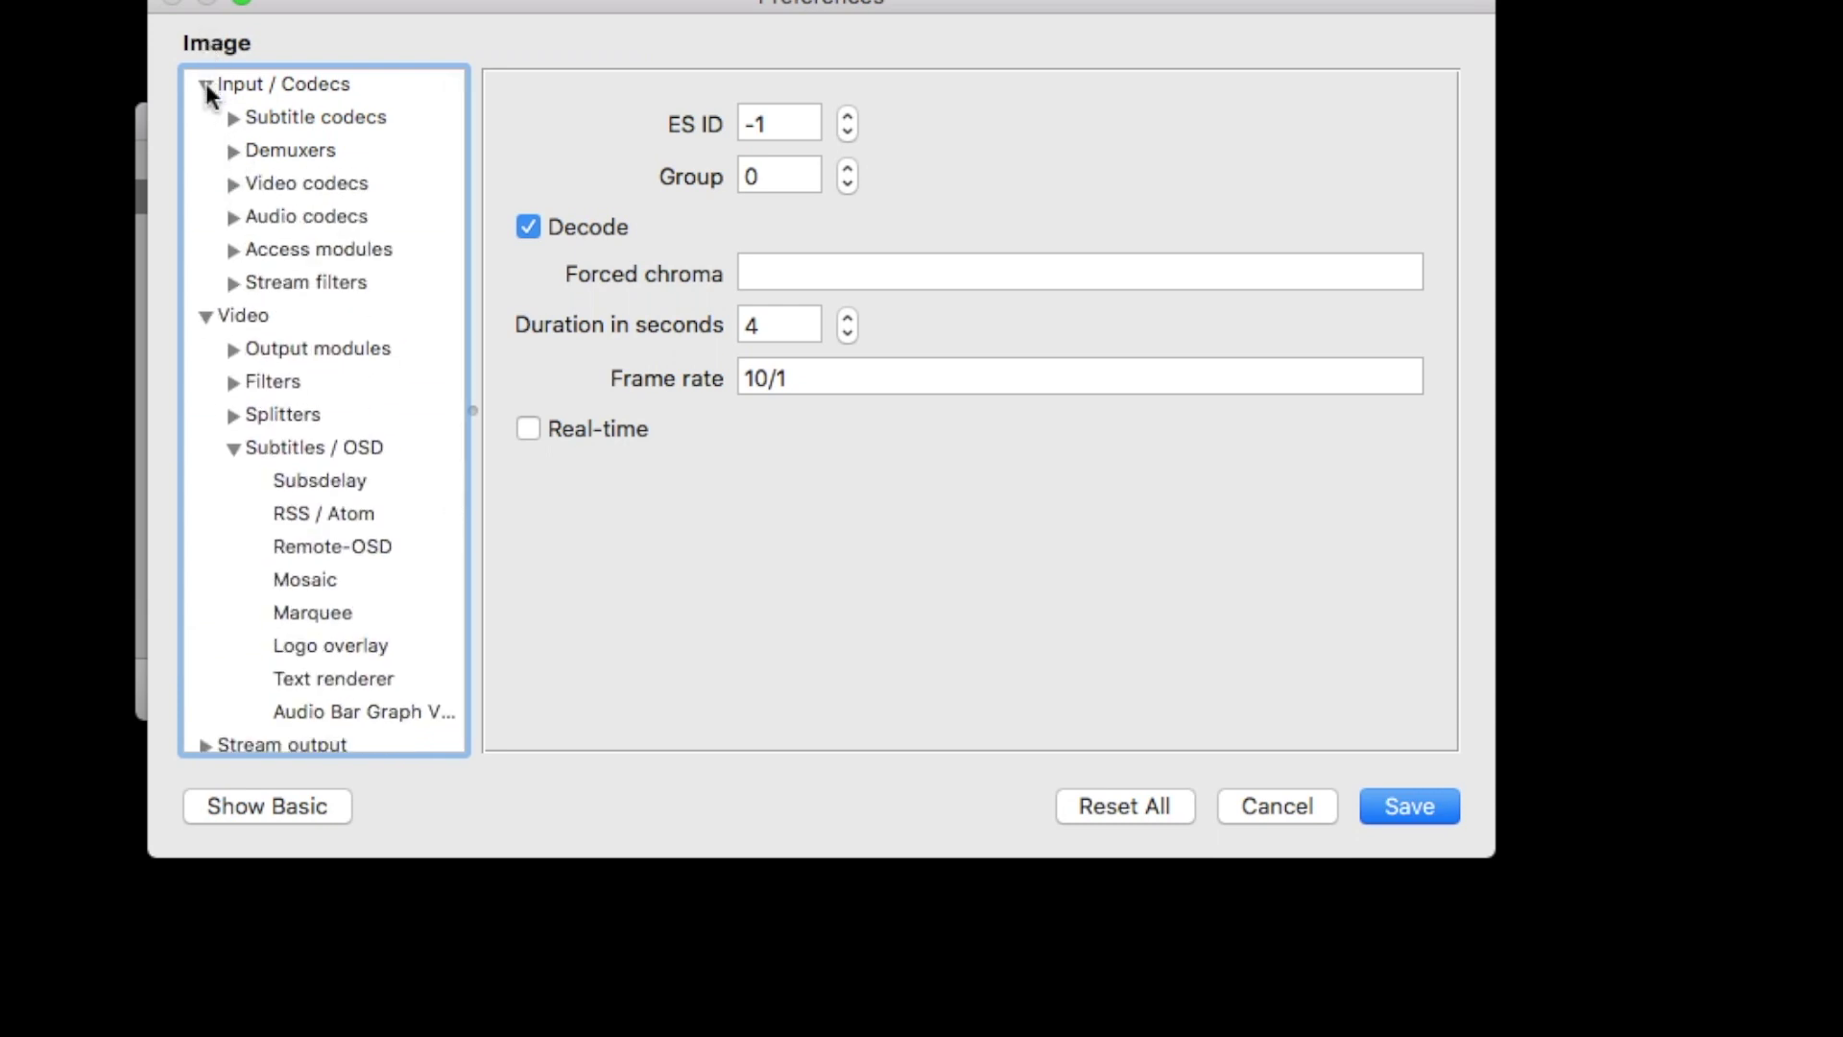
# Collapse Input / Codecs and review Video settings: Disable screensaver on, Show media title off.
pyautogui.click(205, 86)
pyautogui.click(240, 119)
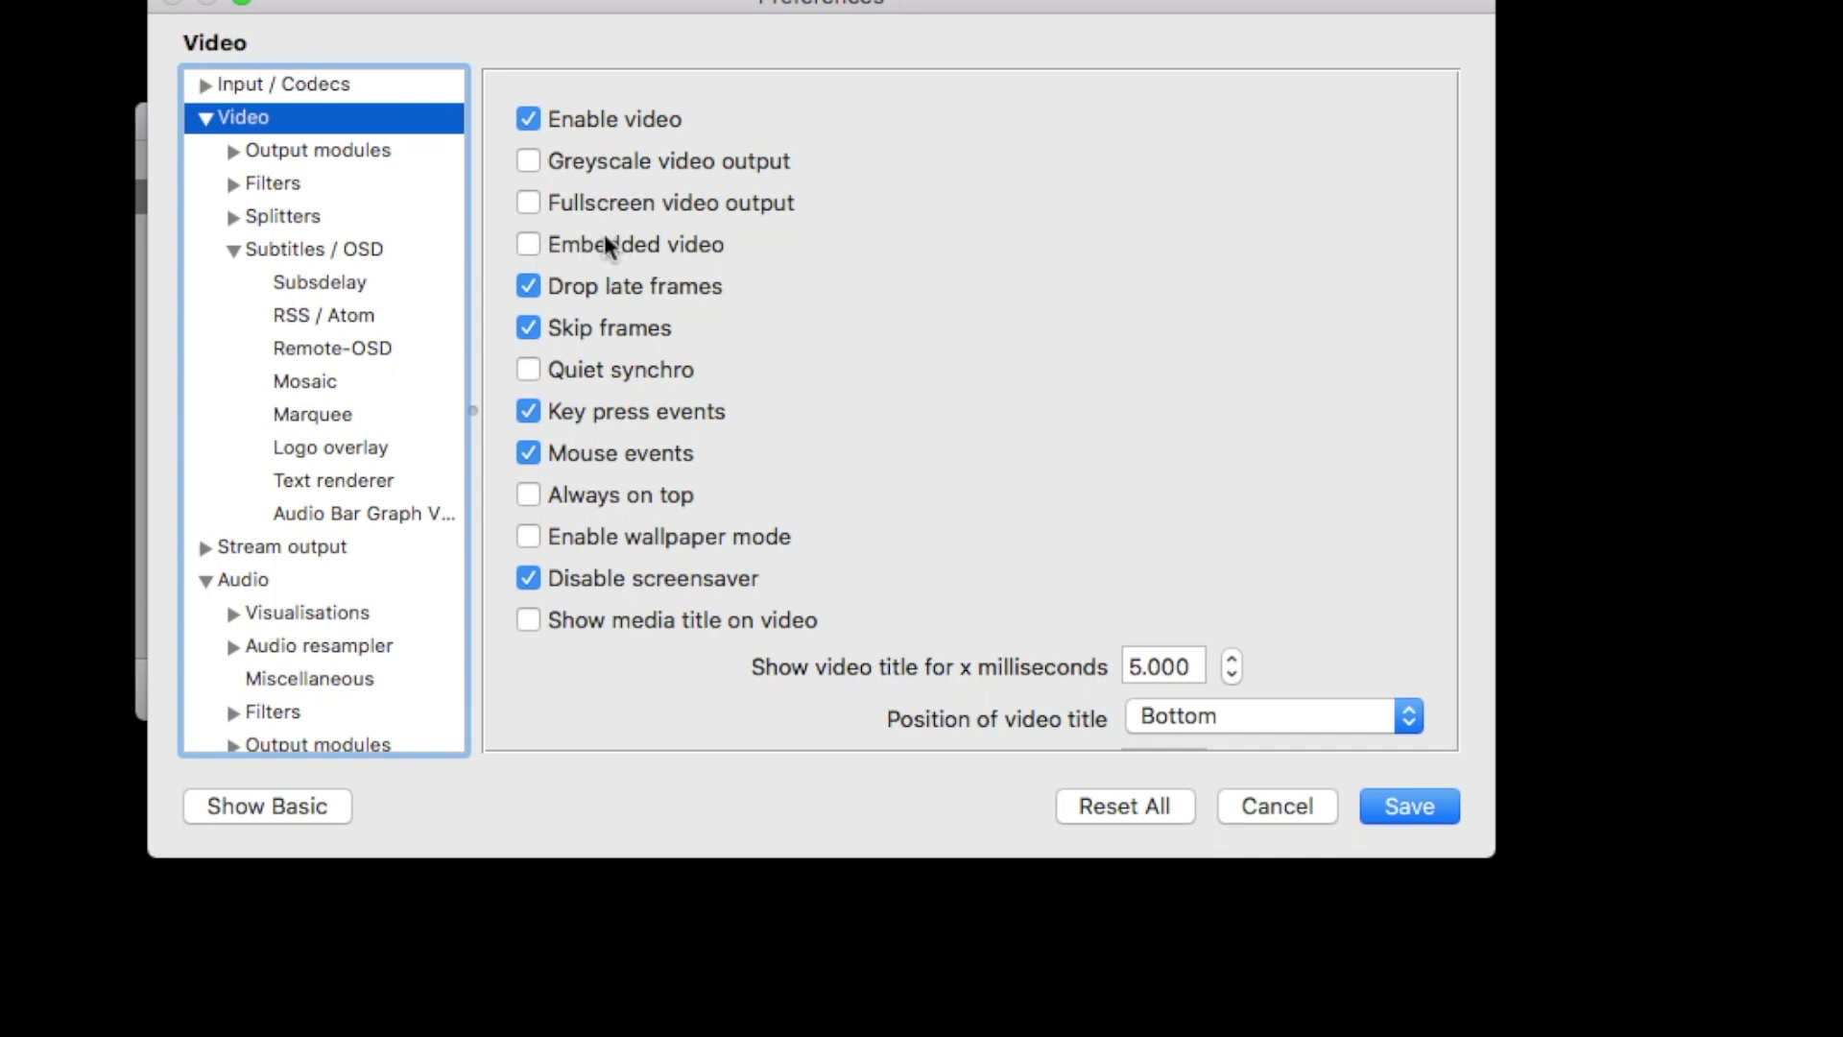
pyautogui.scroll(-4, 691, 433)
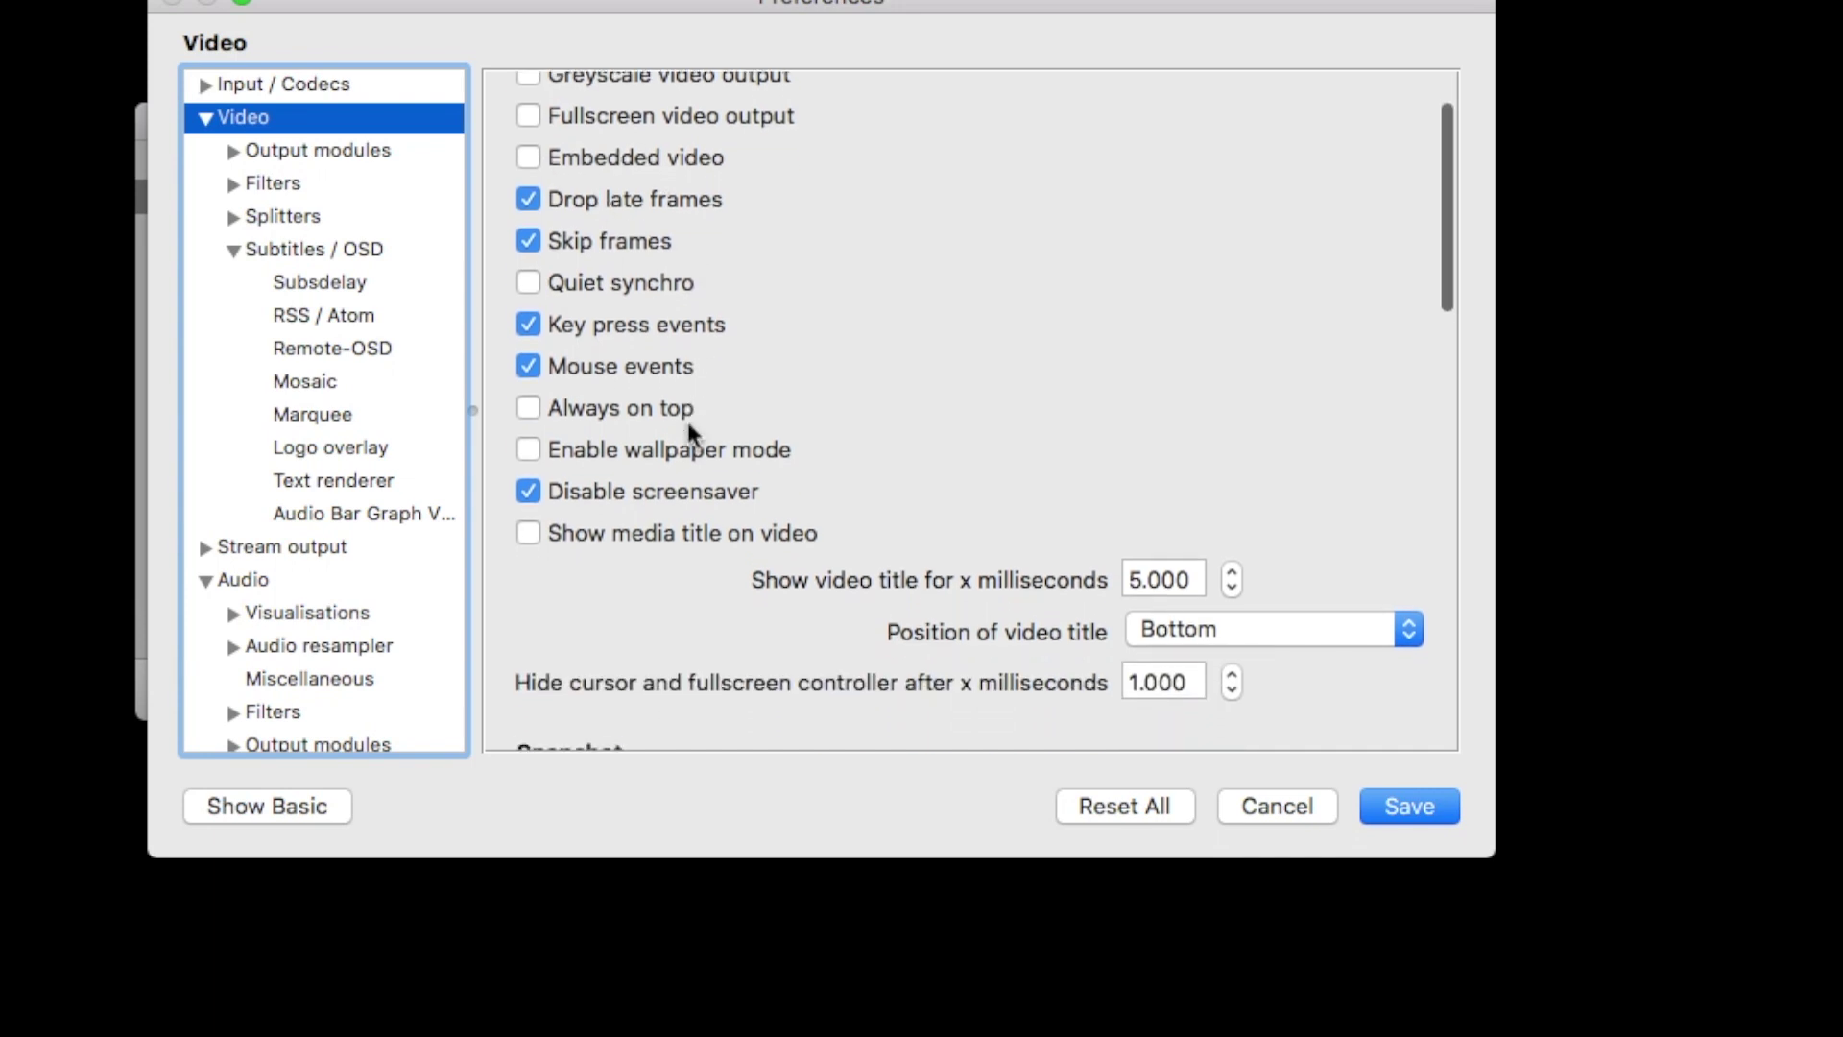
pyautogui.scroll(-1, 671, 408)
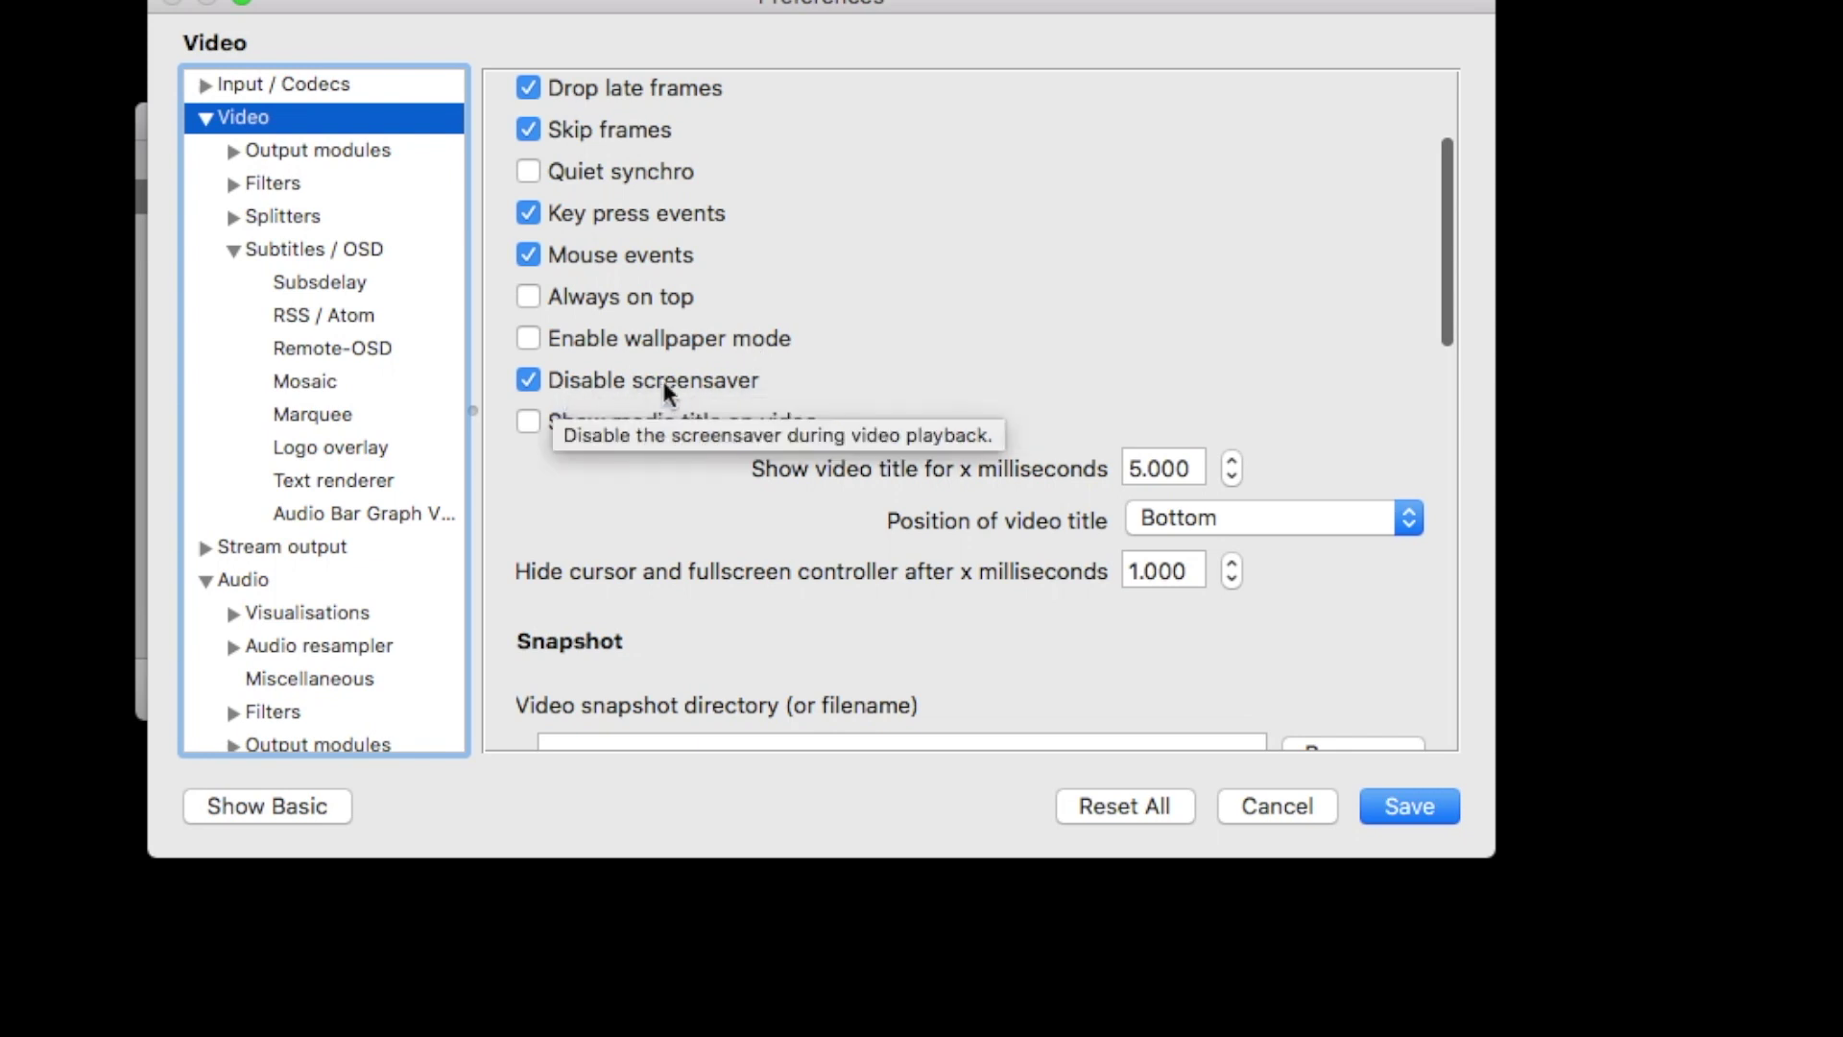
pyautogui.scroll(-2, 805, 324)
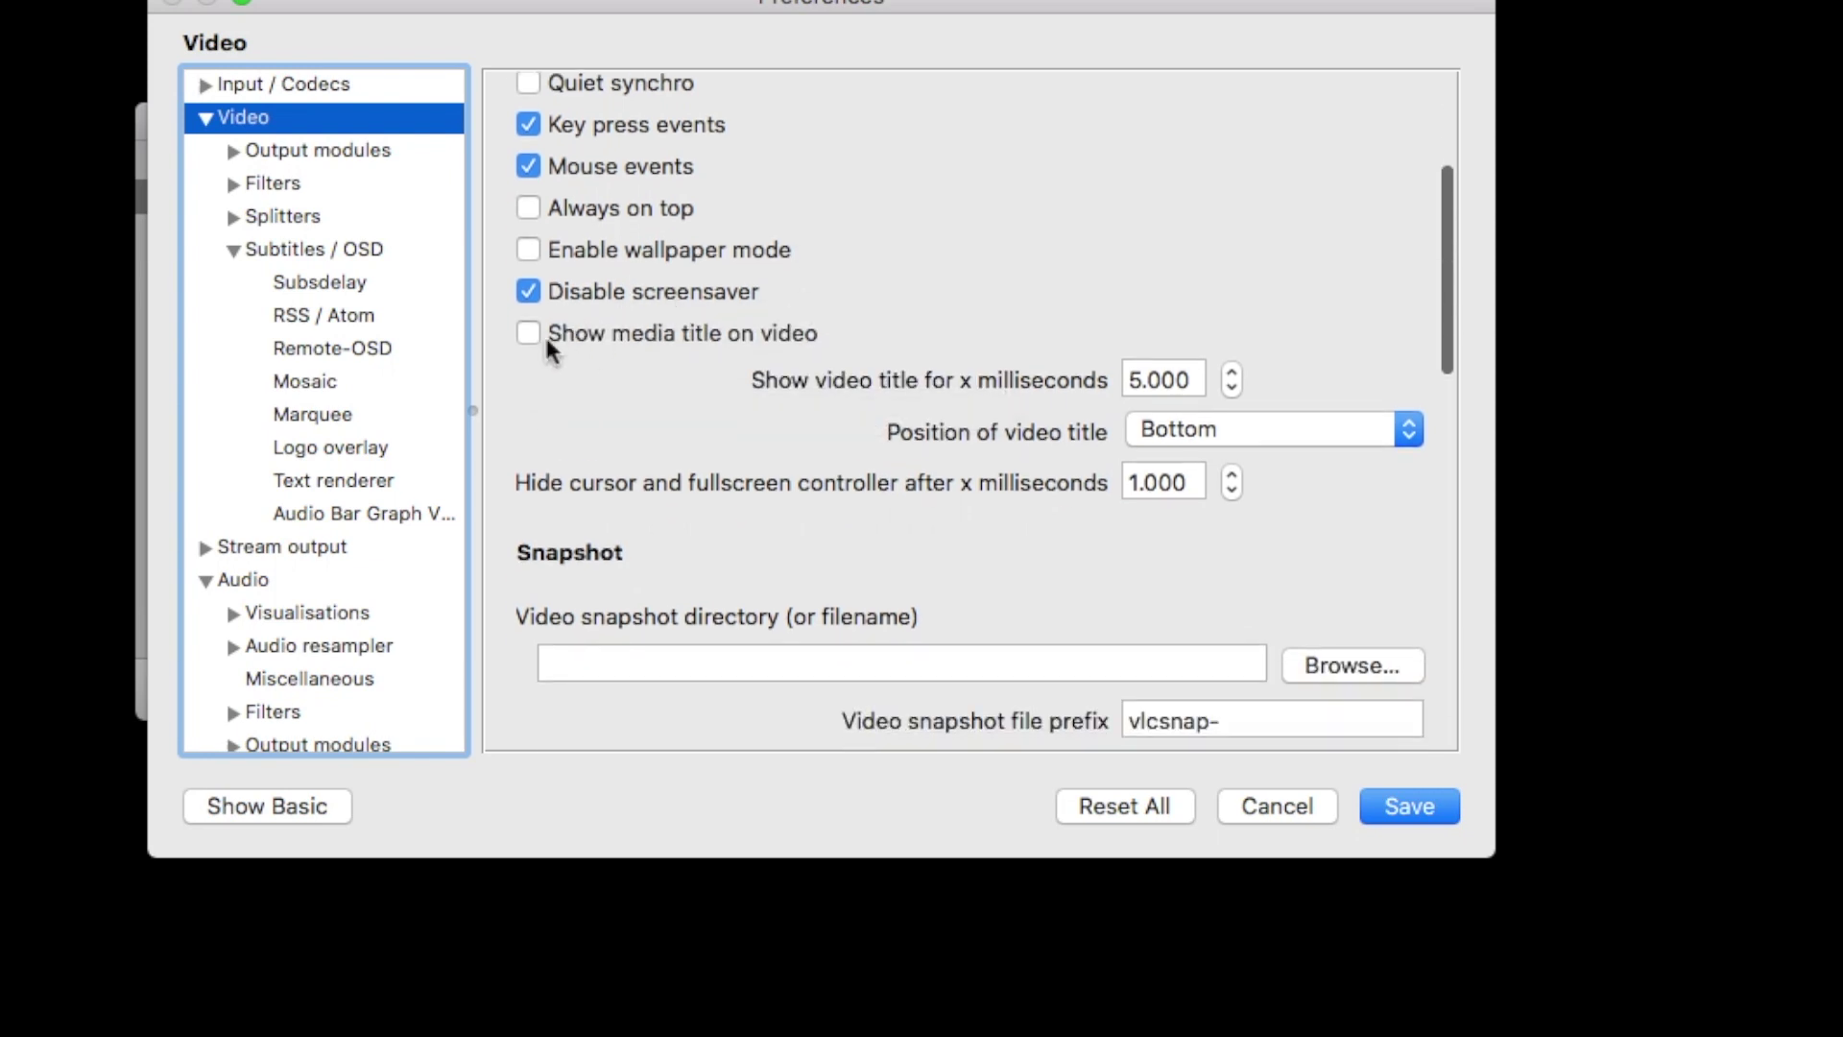
pyautogui.moveTo(715, 335)
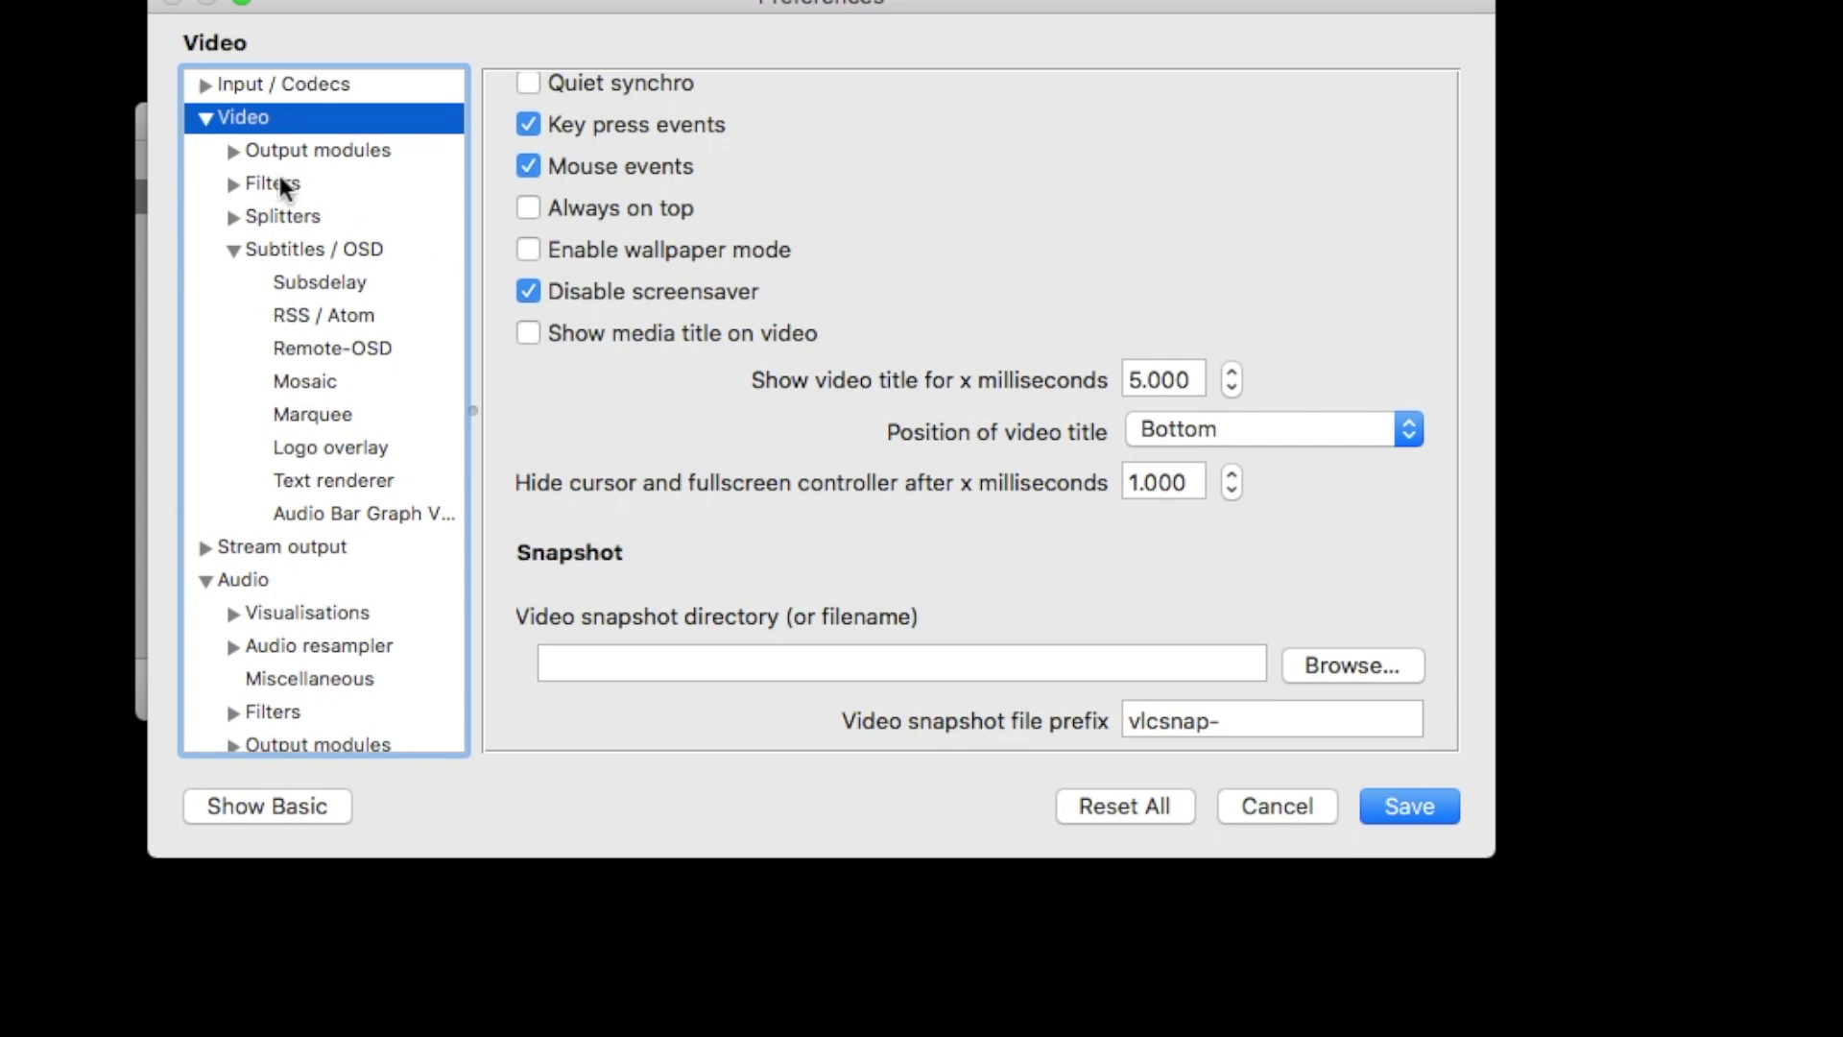
pyautogui.click(290, 252)
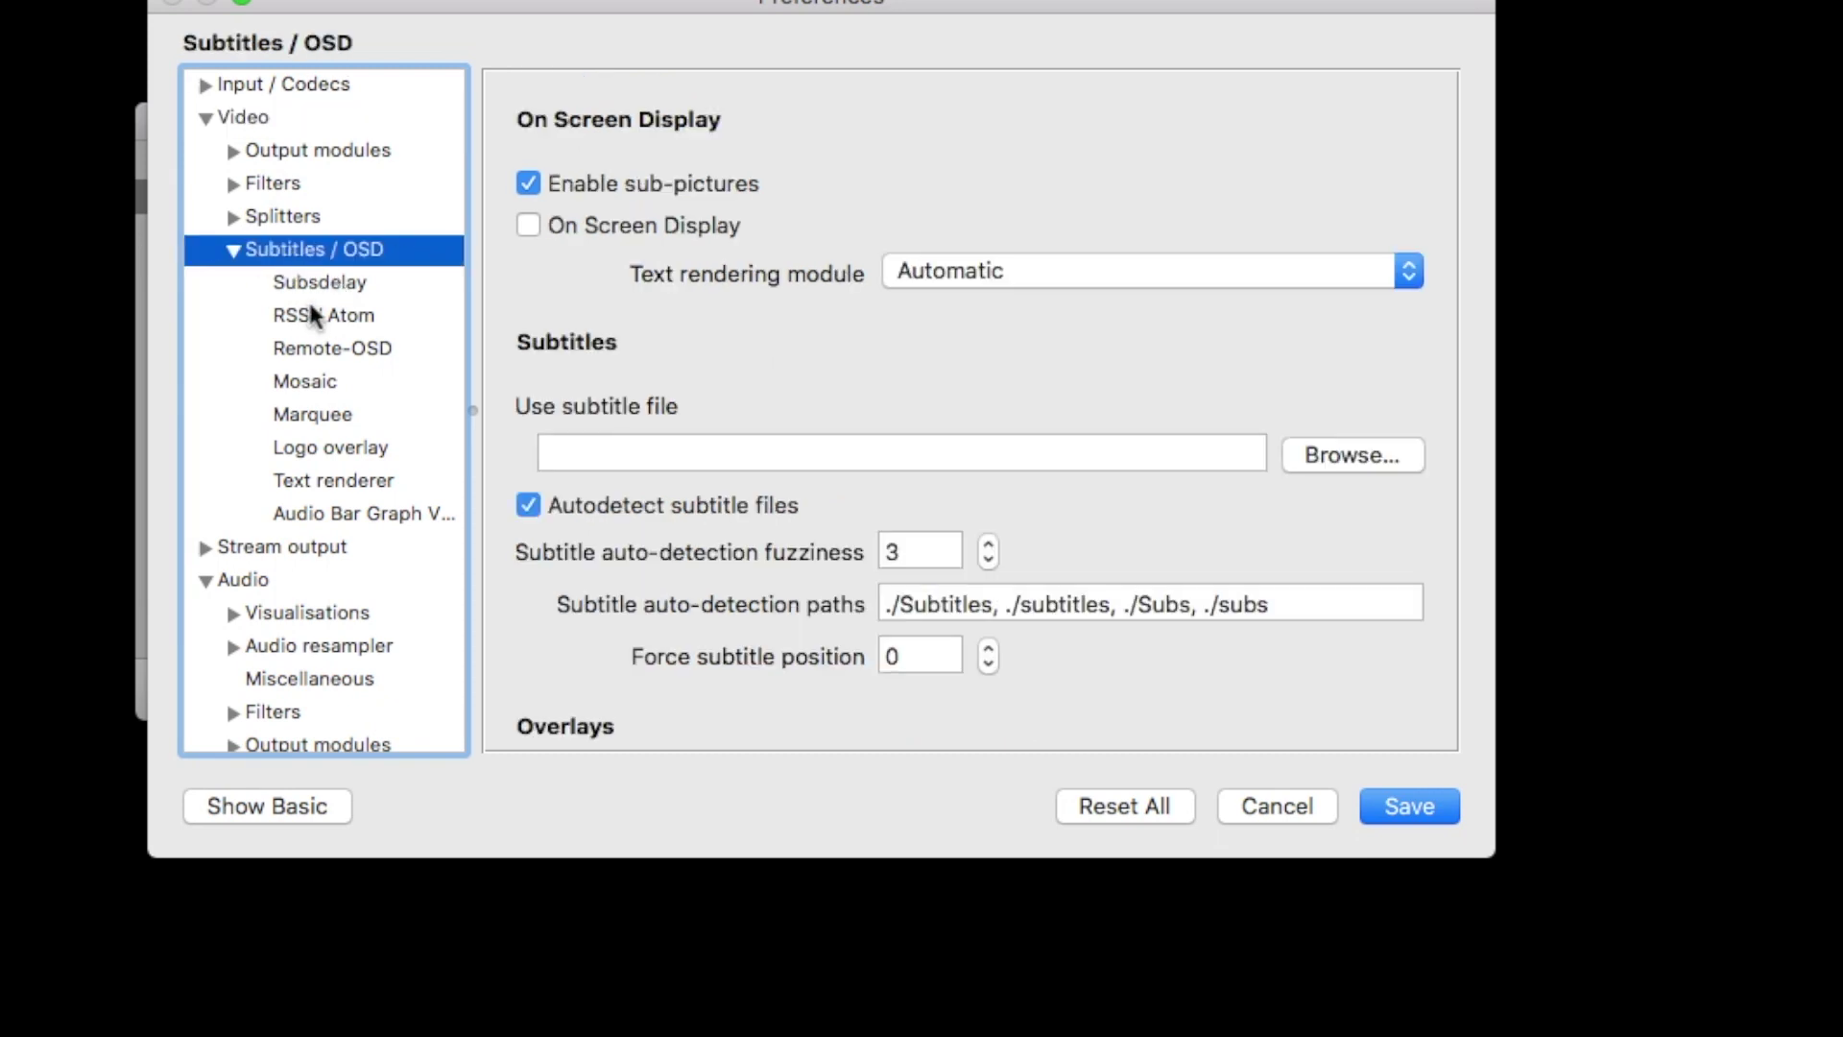
pyautogui.scroll(-1, 639, 253)
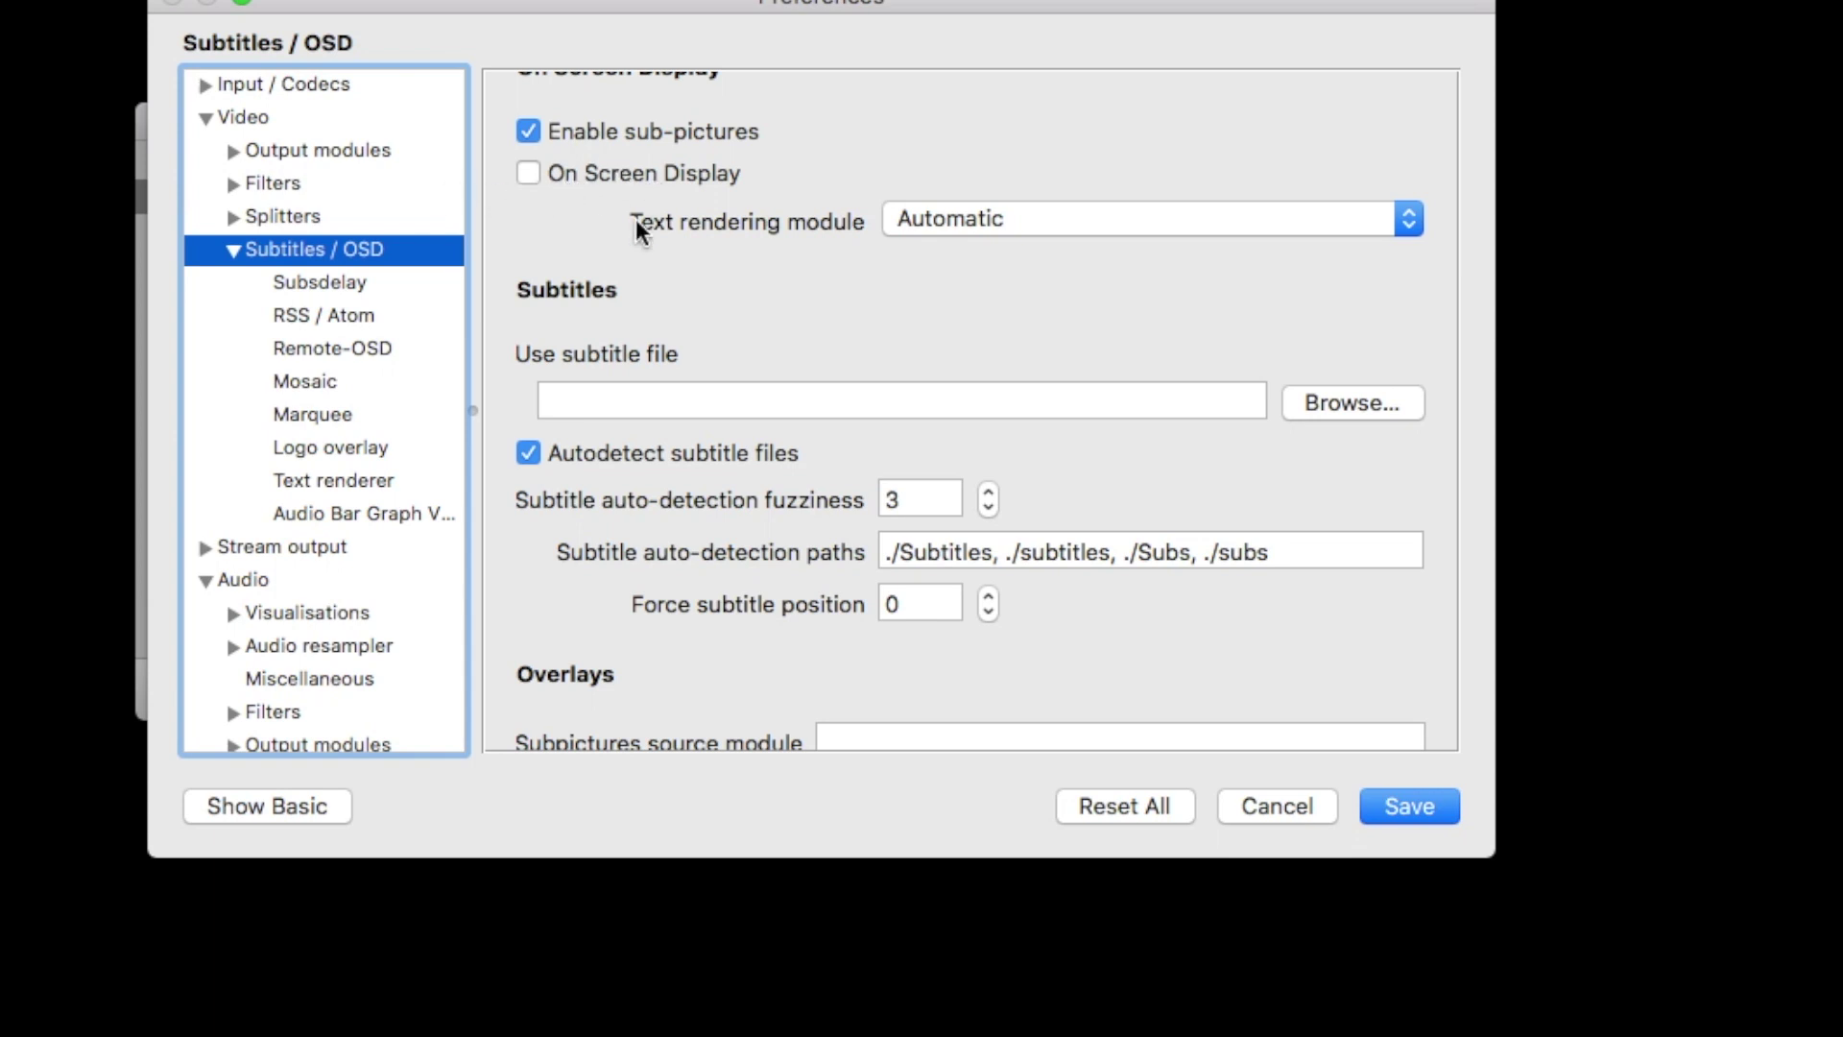
pyautogui.scroll(-5, 636, 218)
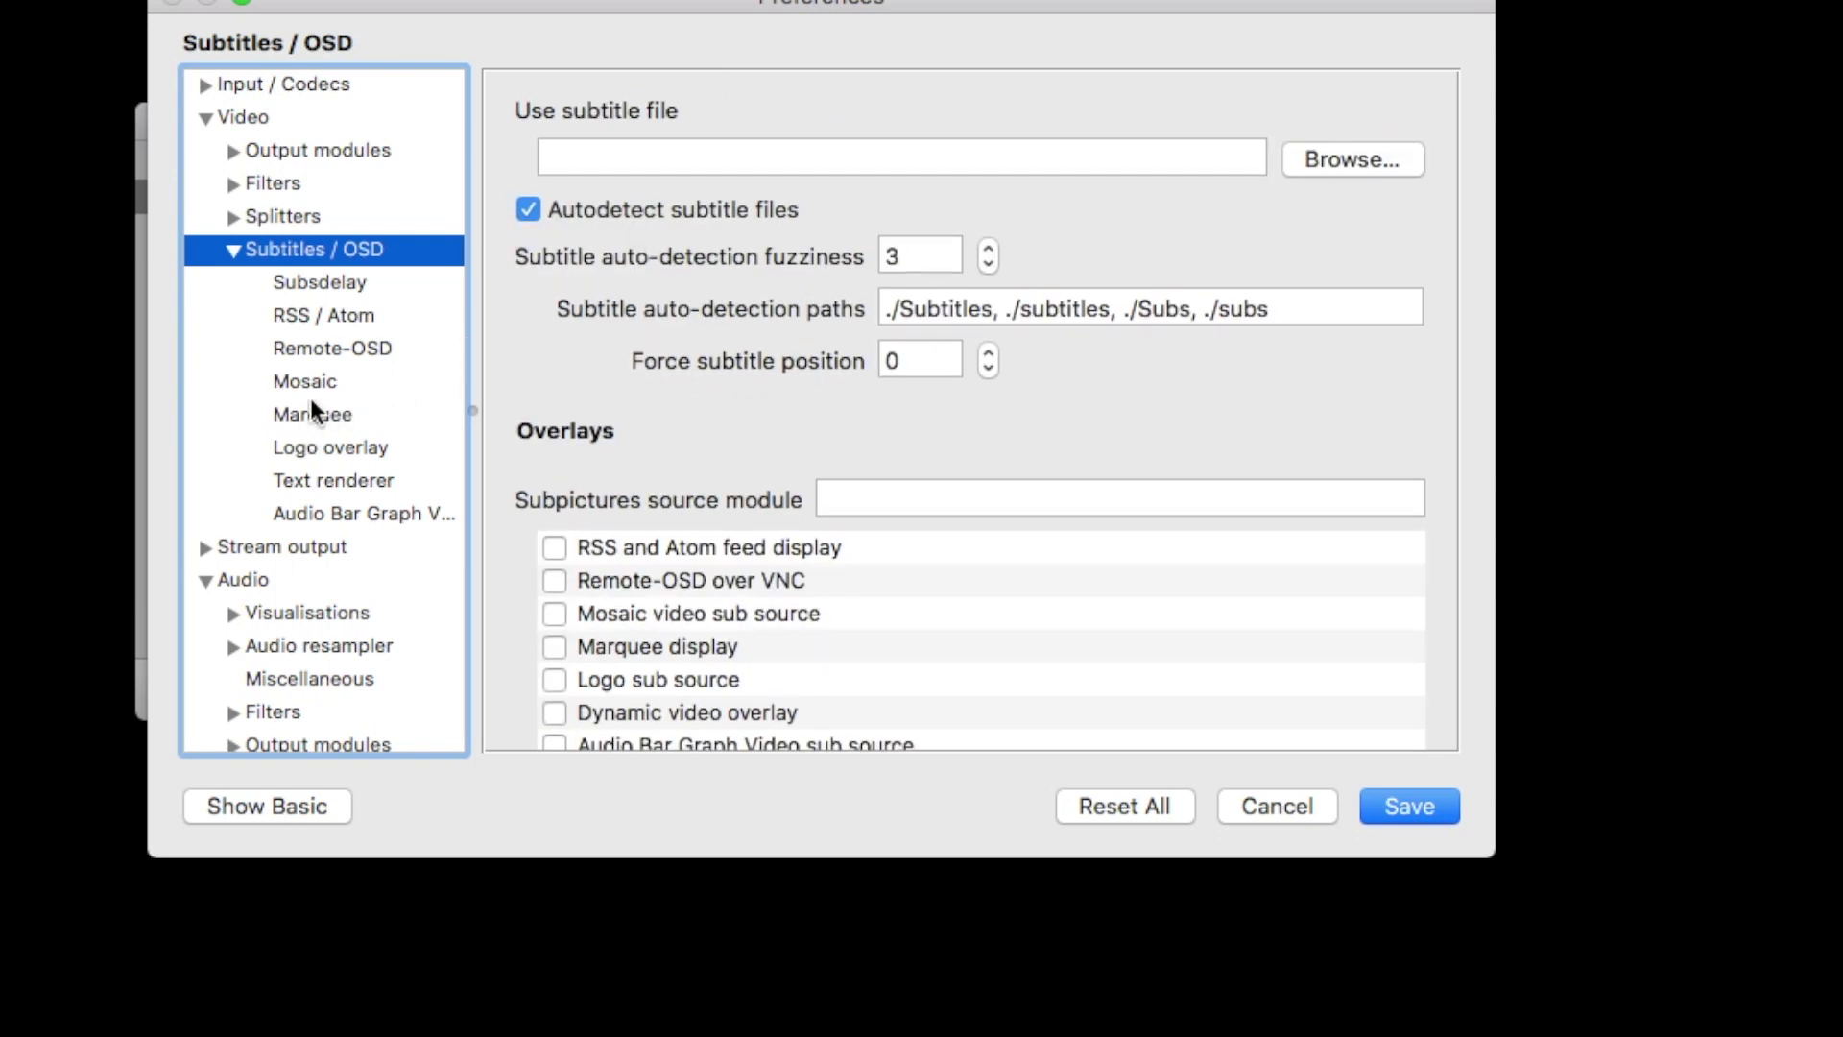
pyautogui.click(318, 446)
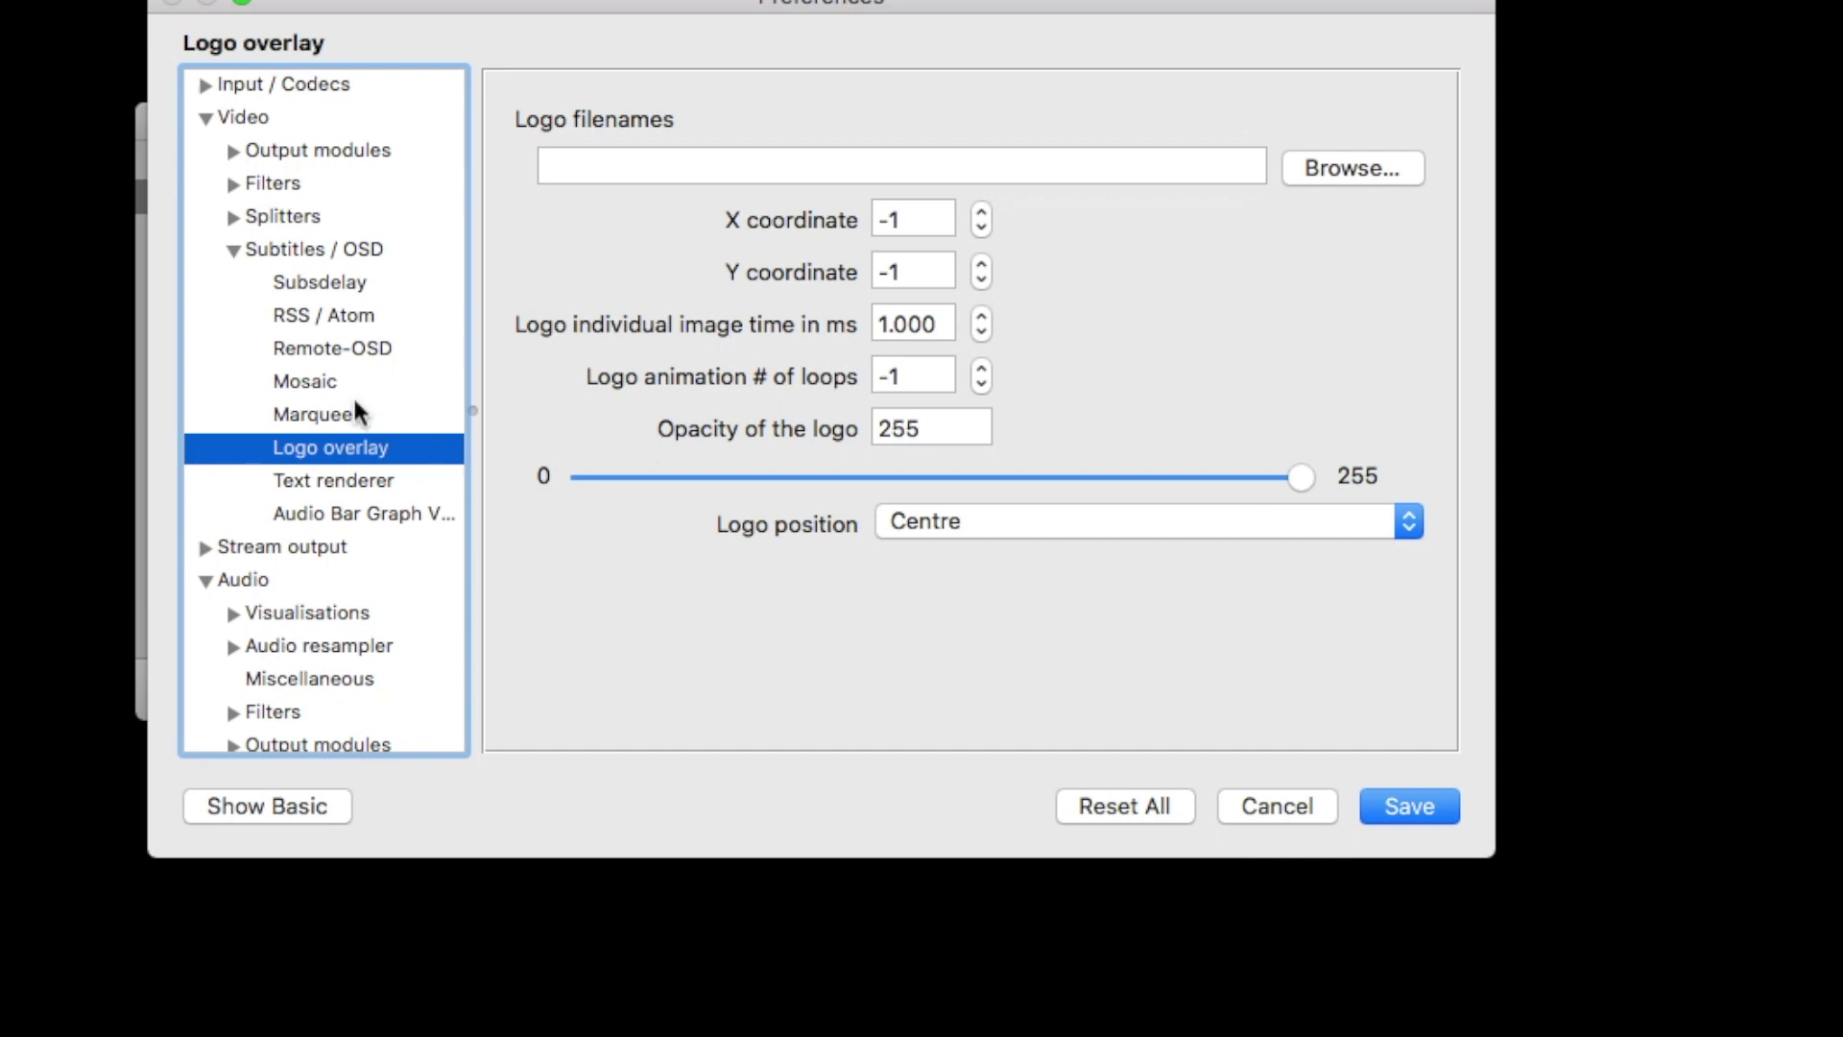
pyautogui.scroll(-5, 354, 407)
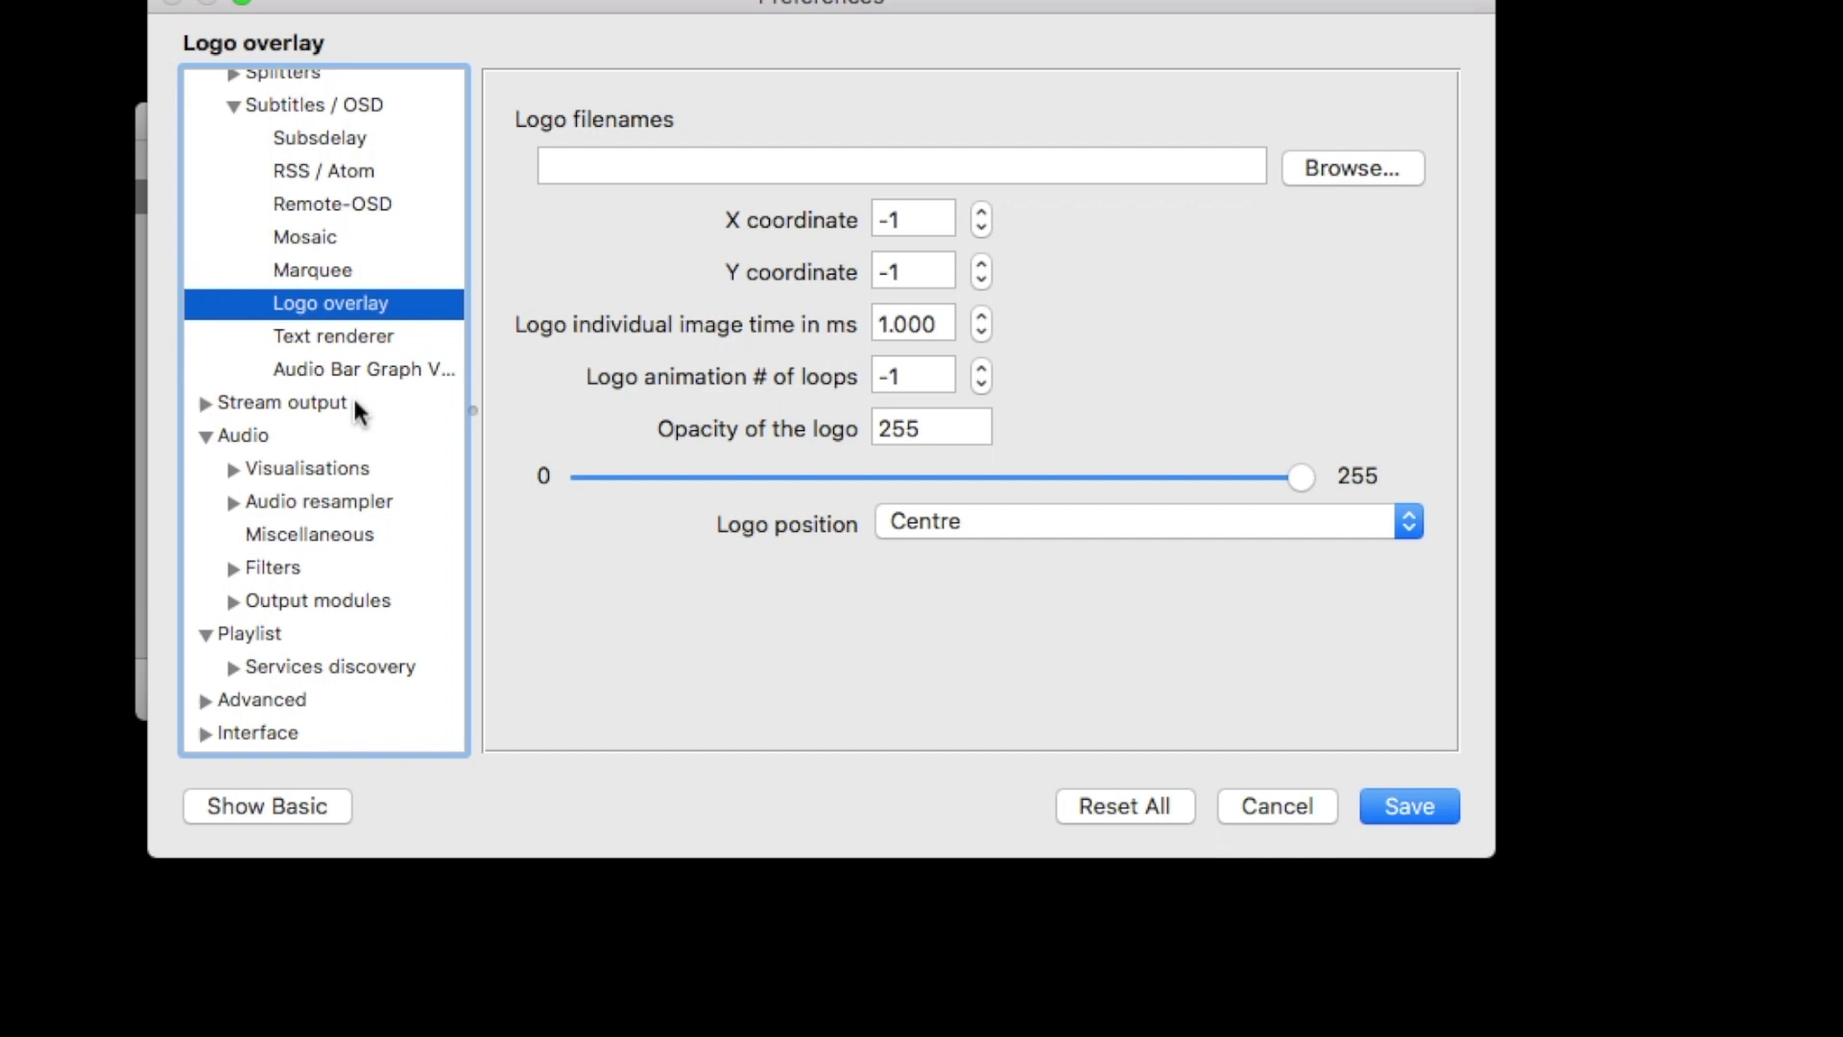
# Review Audio settings: gain 1, volume step 12,80, Remember the audio volume on.
pyautogui.click(280, 431)
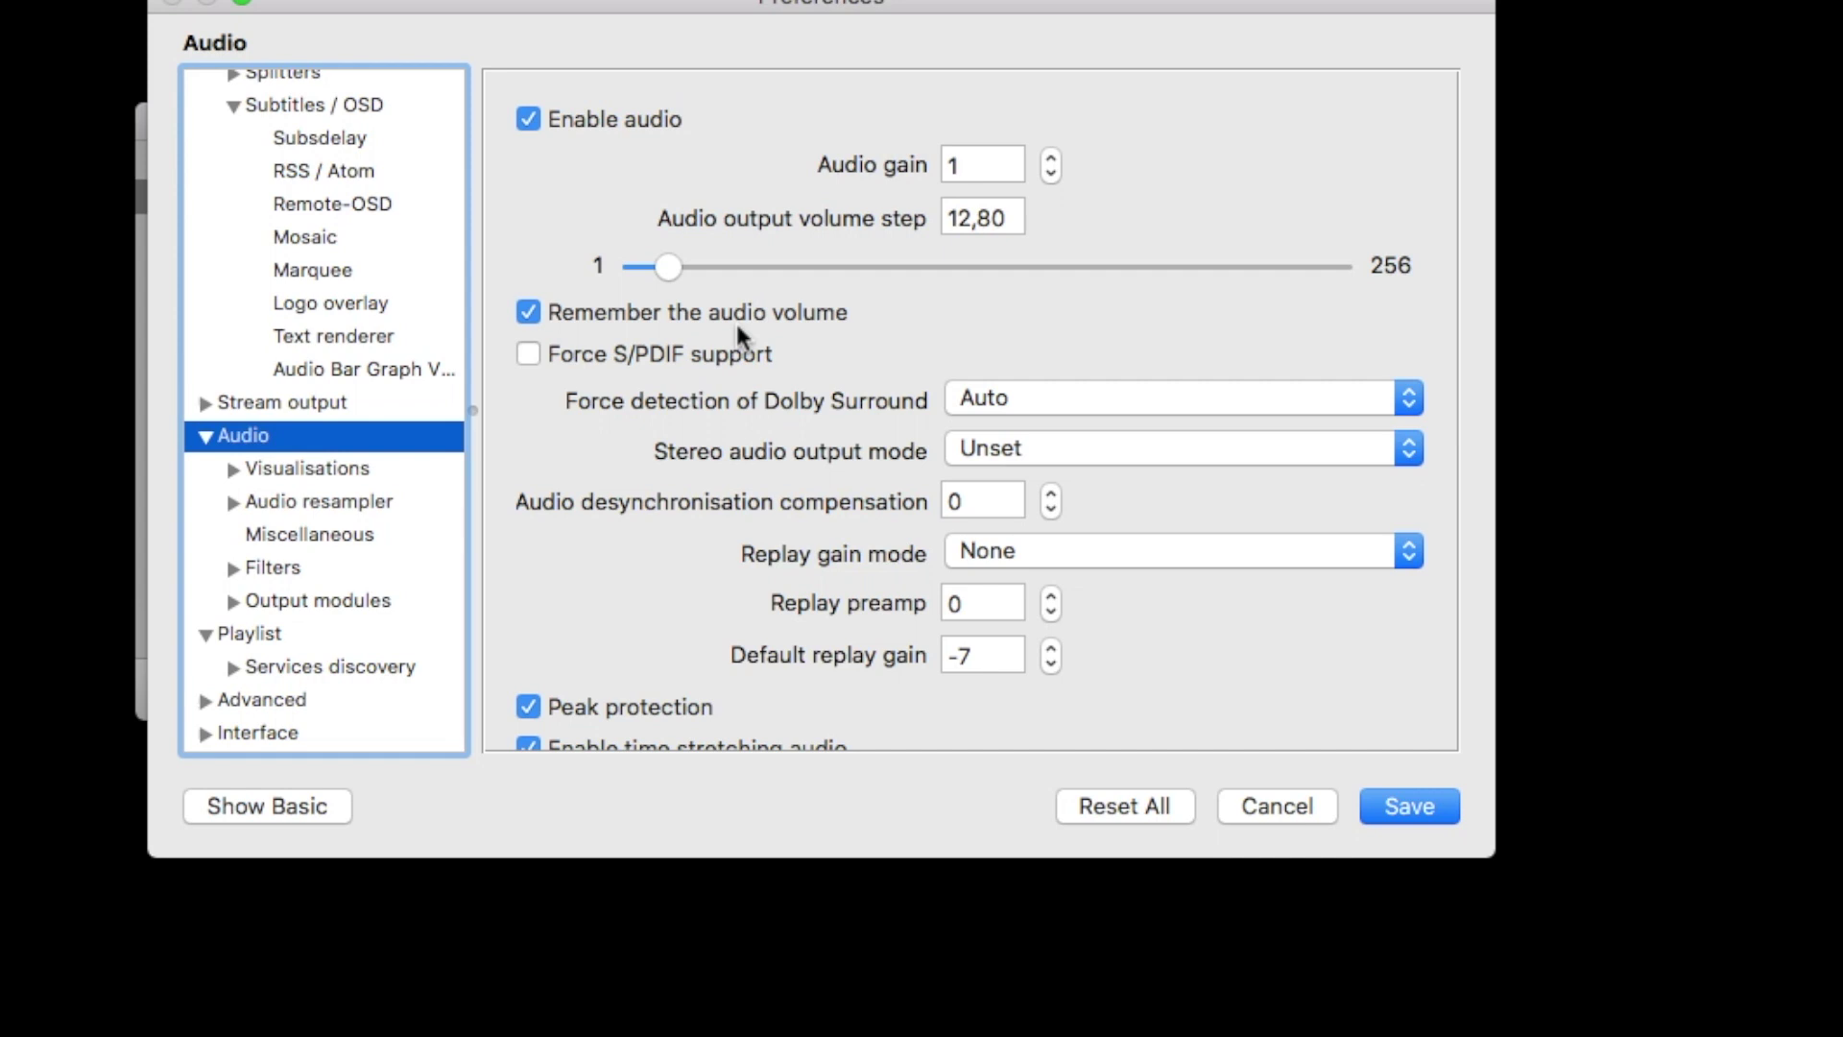
pyautogui.scroll(-1, 735, 320)
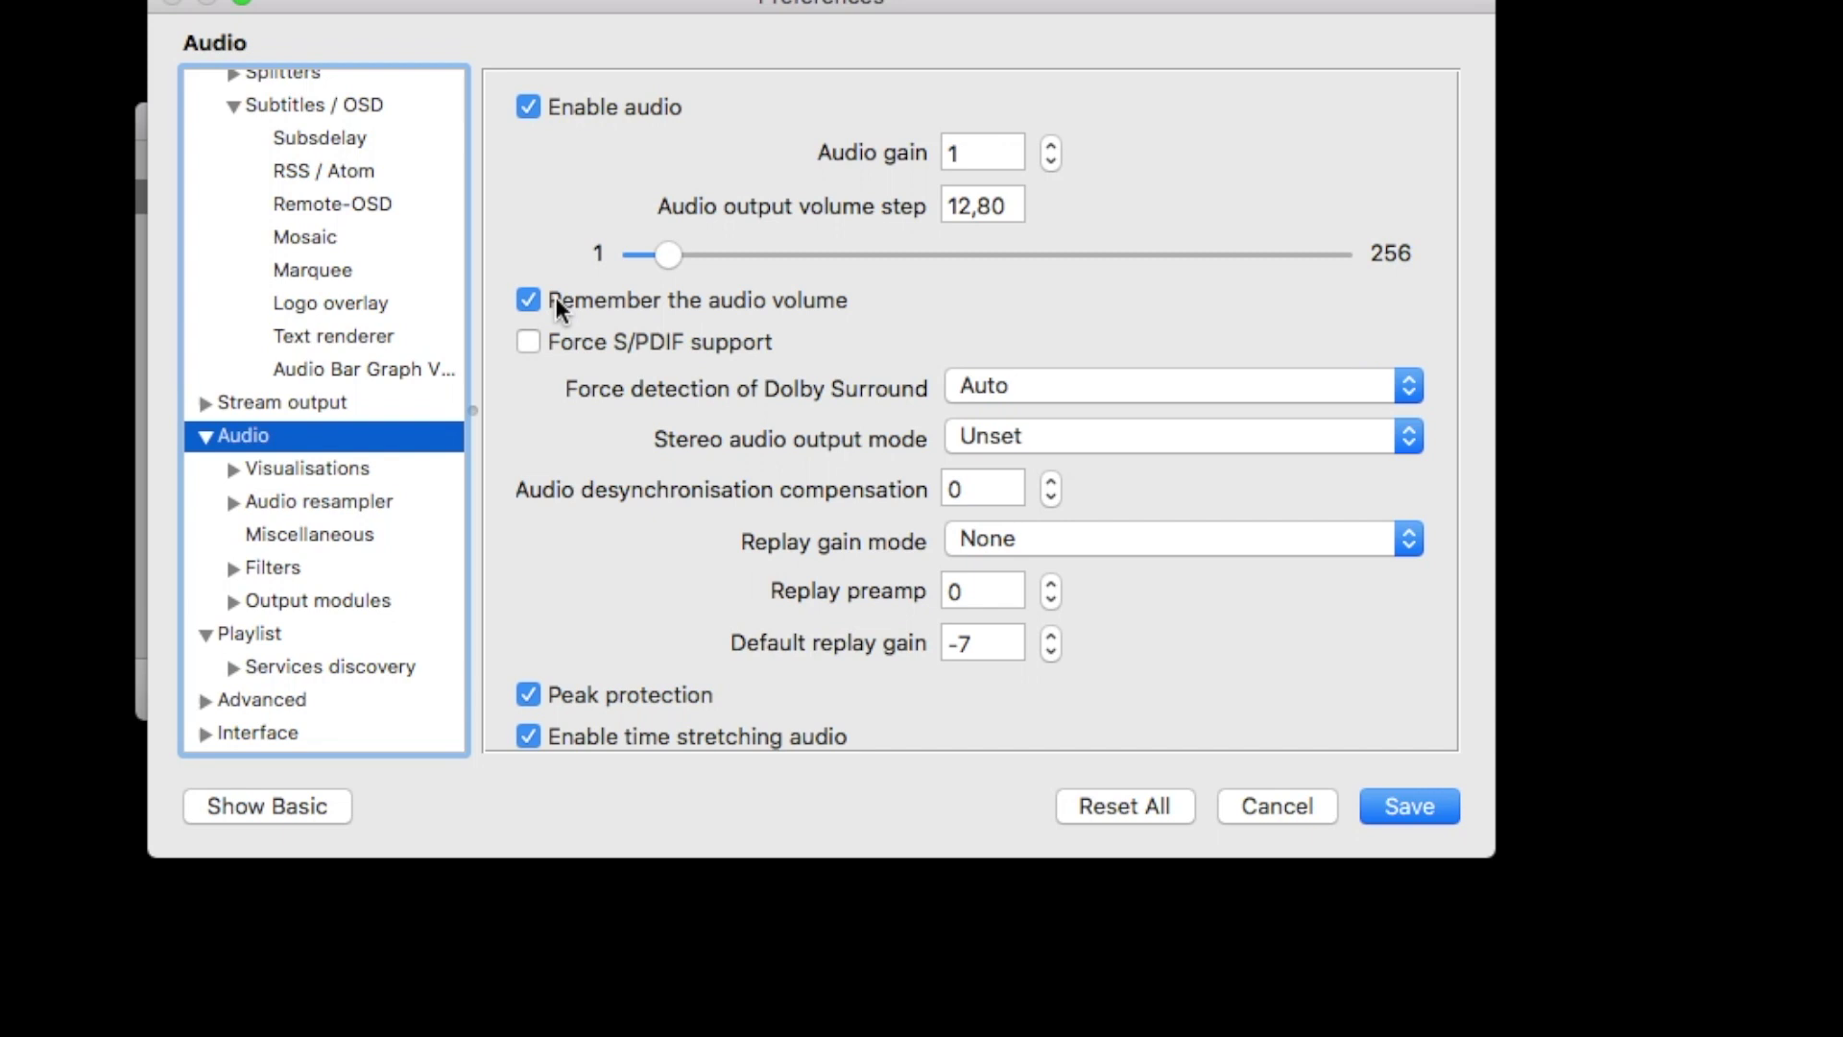
# Move Preferences aside, set the player volume to about 99 %, and restore Preferences to the top.
pyautogui.moveTo(411, 10); pyautogui.dragTo(357, 941)
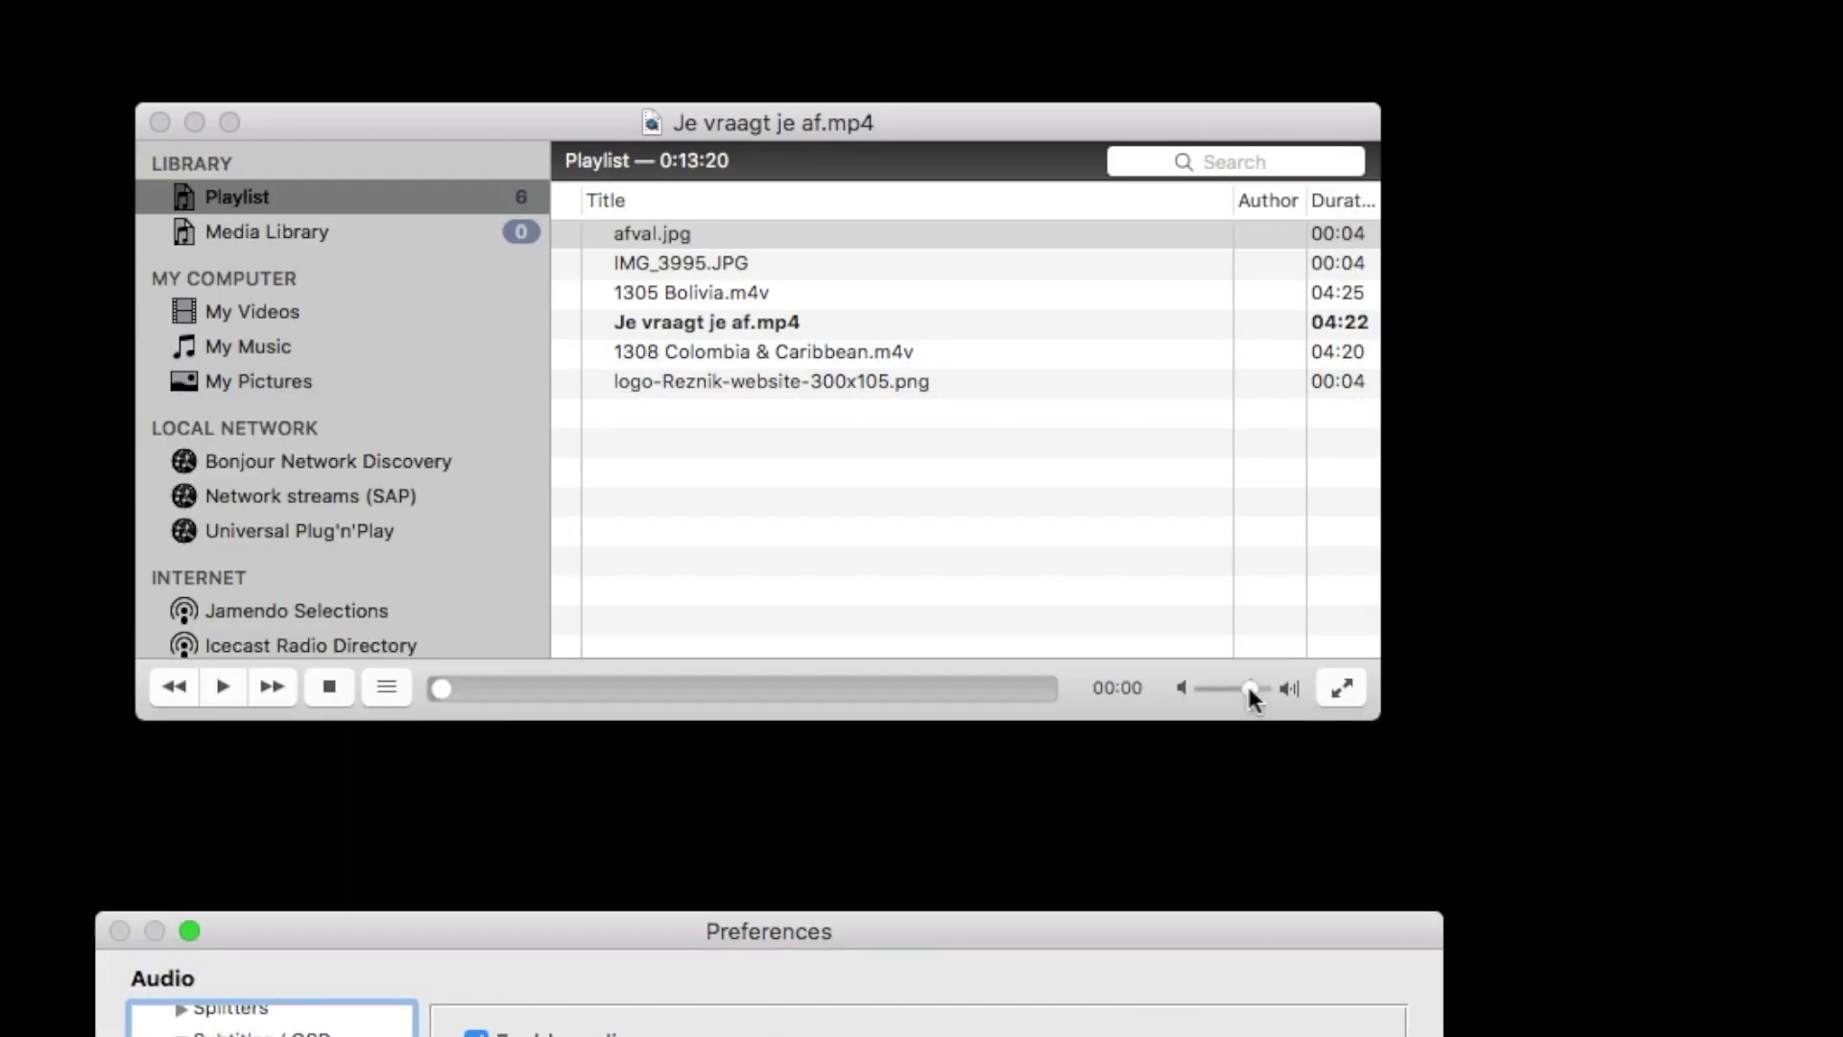
pyautogui.moveTo(1247, 688)
pyautogui.mouseDown()
pyautogui.moveTo(1233, 688)
pyautogui.moveTo(1276, 697)
pyautogui.moveTo(1251, 697)
pyautogui.mouseUp()
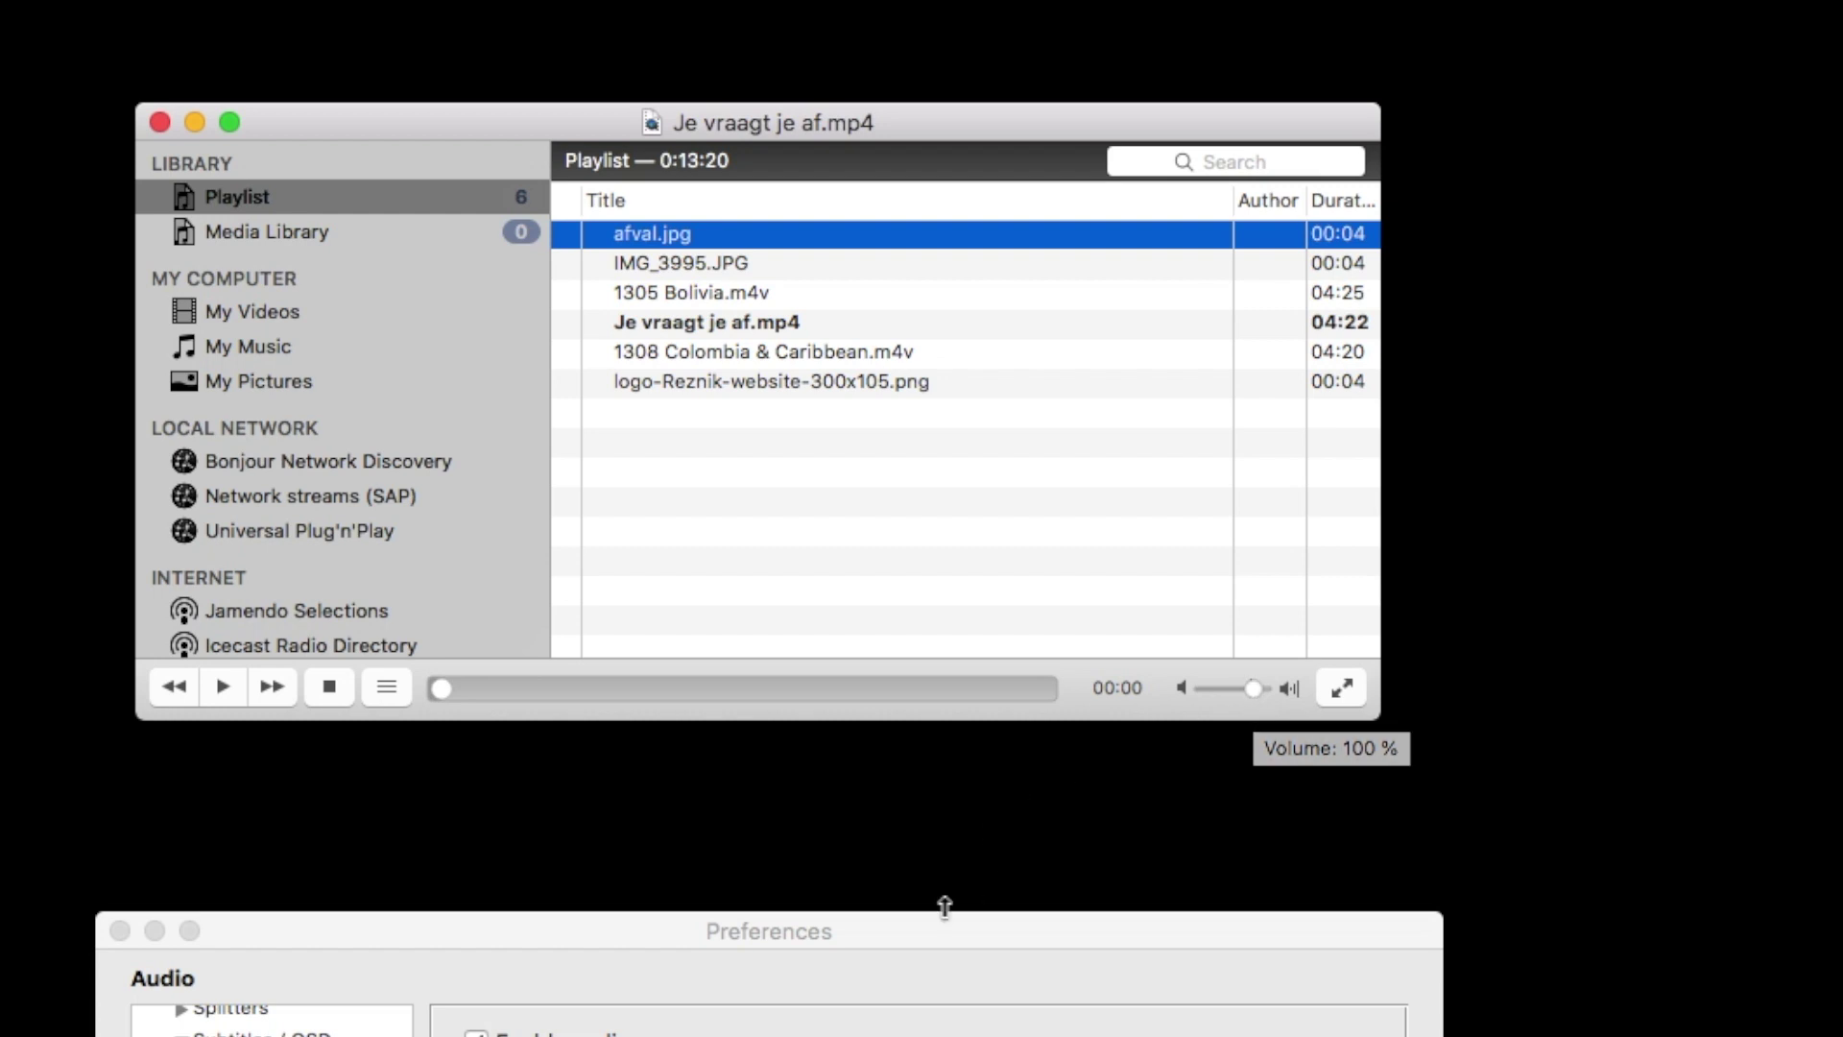
pyautogui.moveTo(960, 933); pyautogui.dragTo(997, 862)
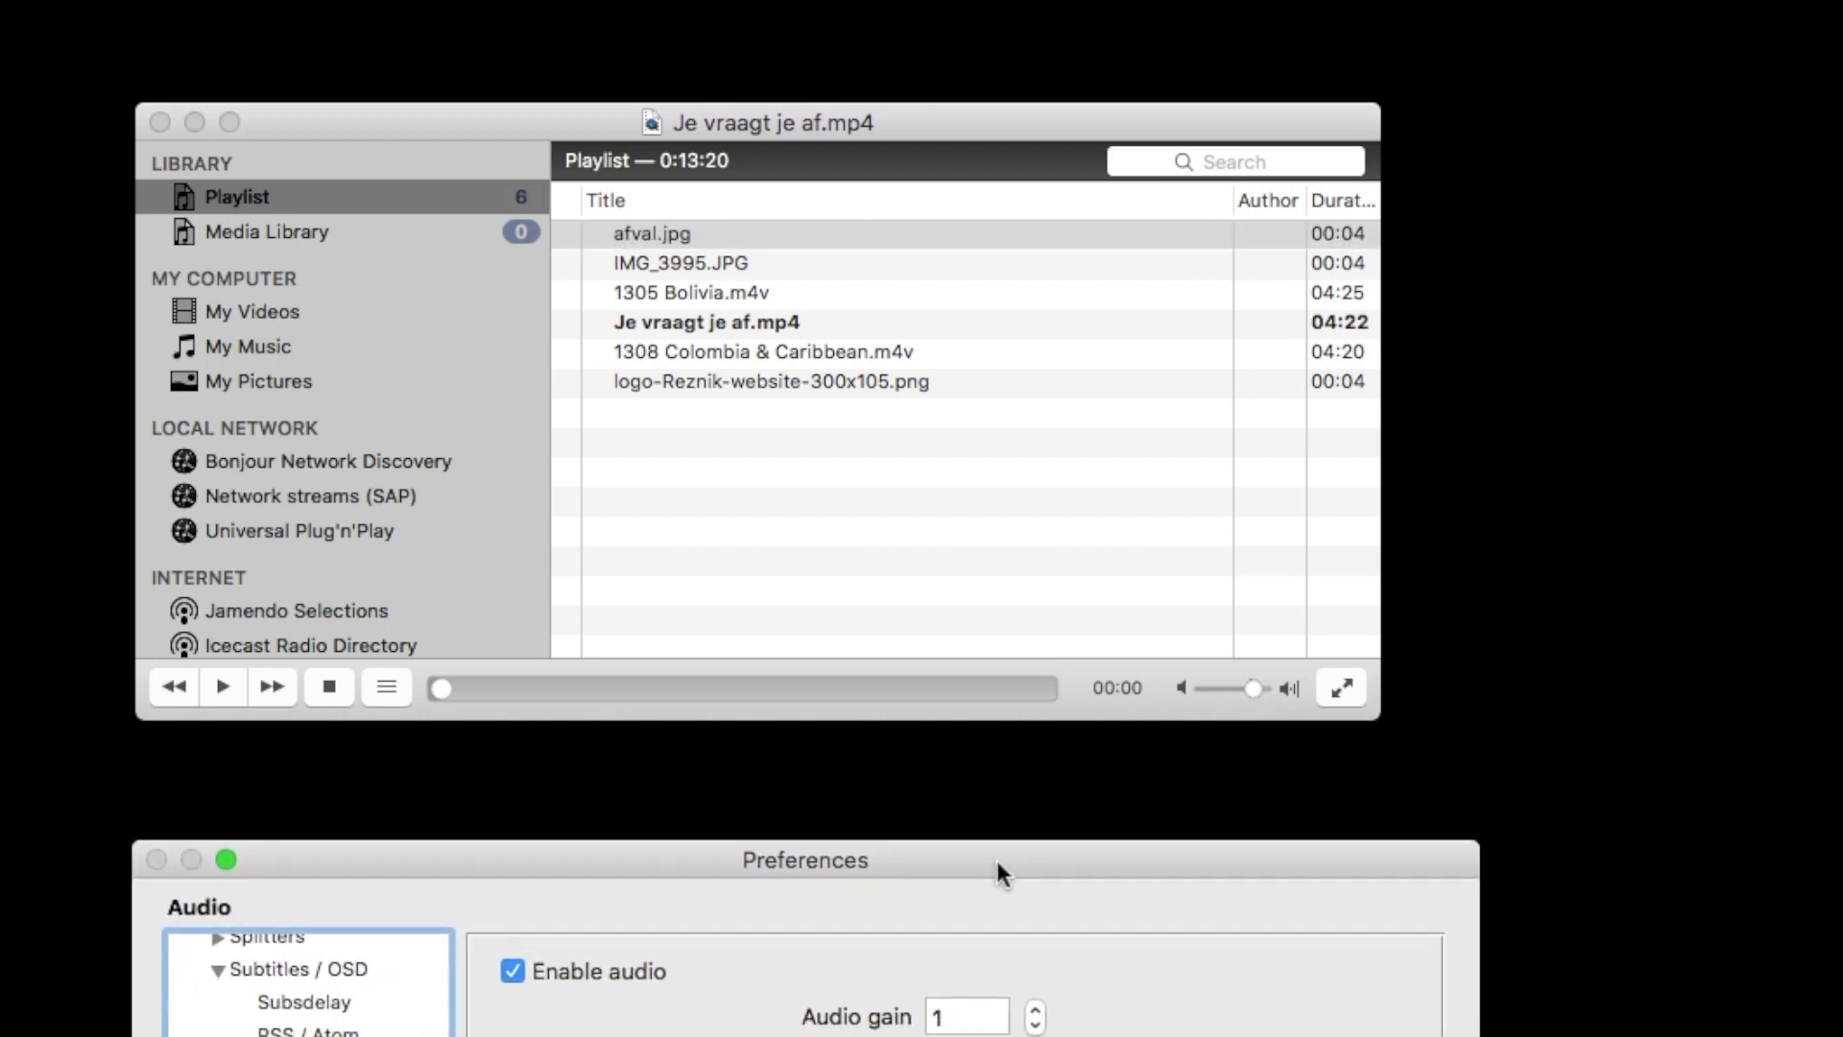
pyautogui.click(1253, 693)
pyautogui.scroll(3, 1248, 694)
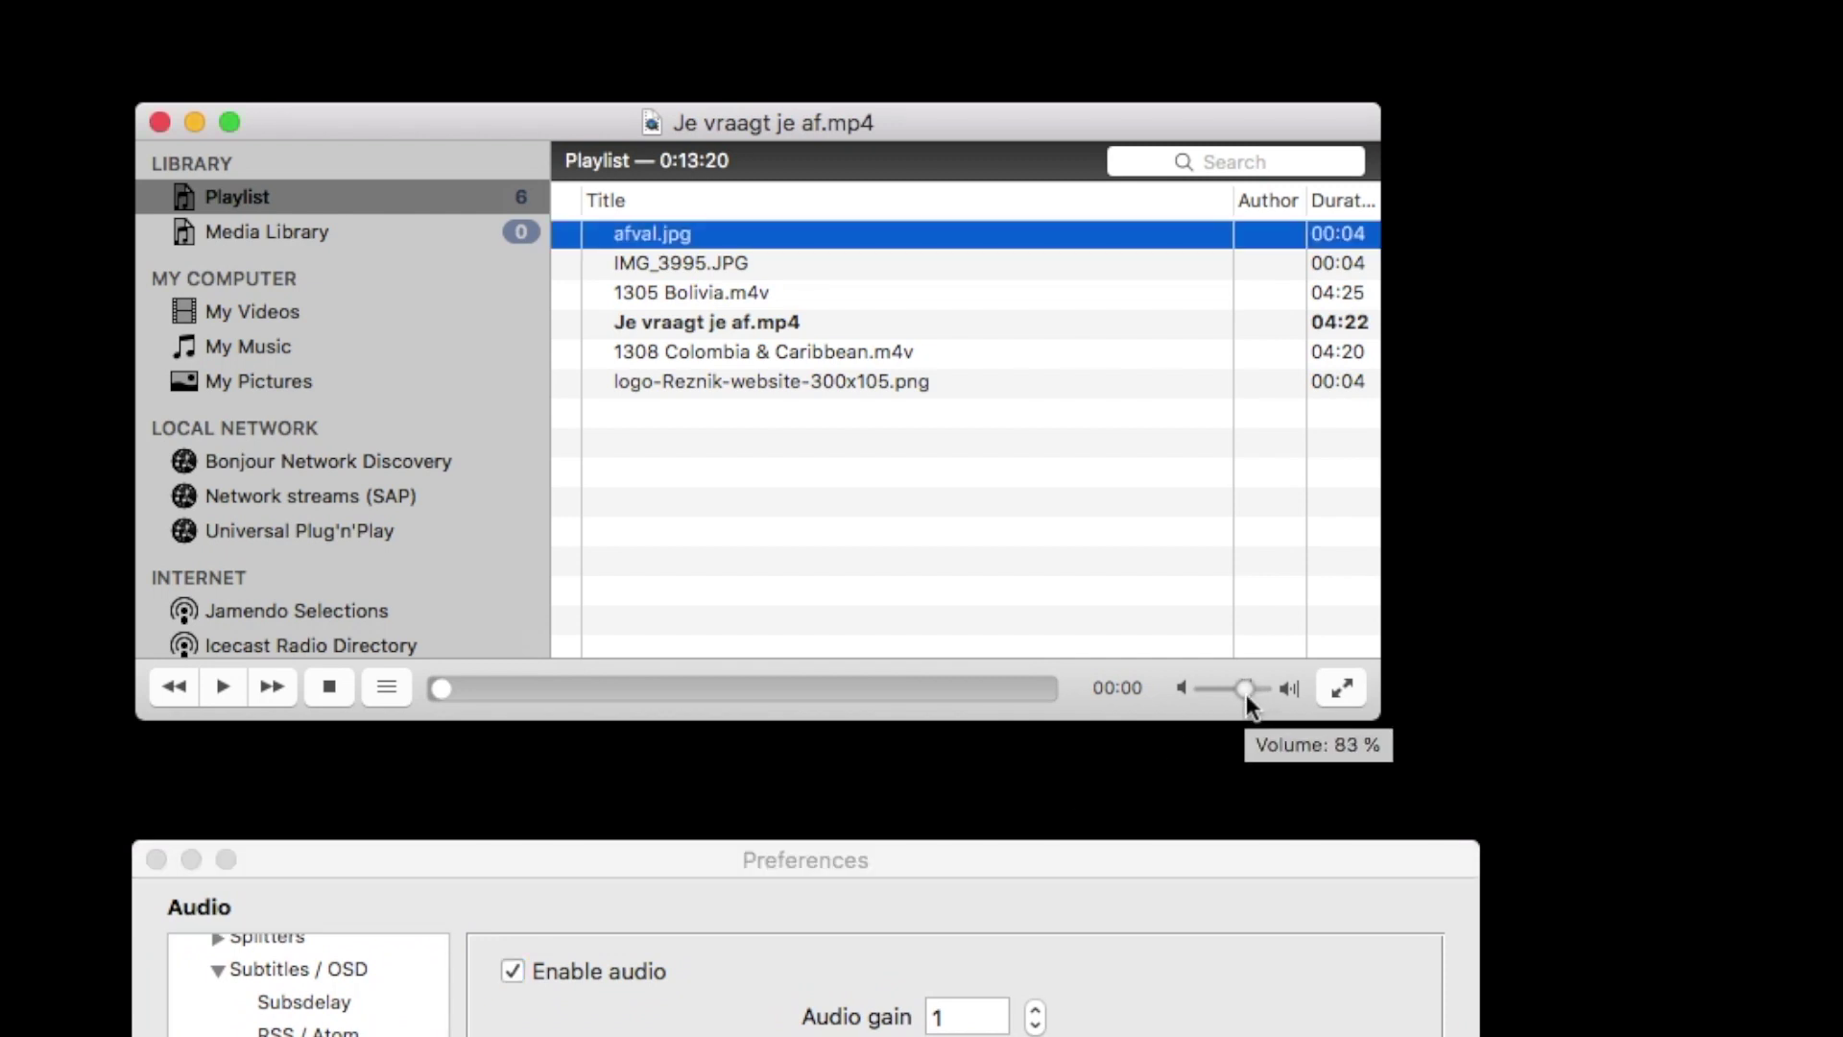
pyautogui.moveTo(1247, 697)
pyautogui.mouseDown()
pyautogui.moveTo(1224, 695)
pyautogui.moveTo(1248, 697)
pyautogui.mouseUp()
pyautogui.scroll(5, 1247, 697)
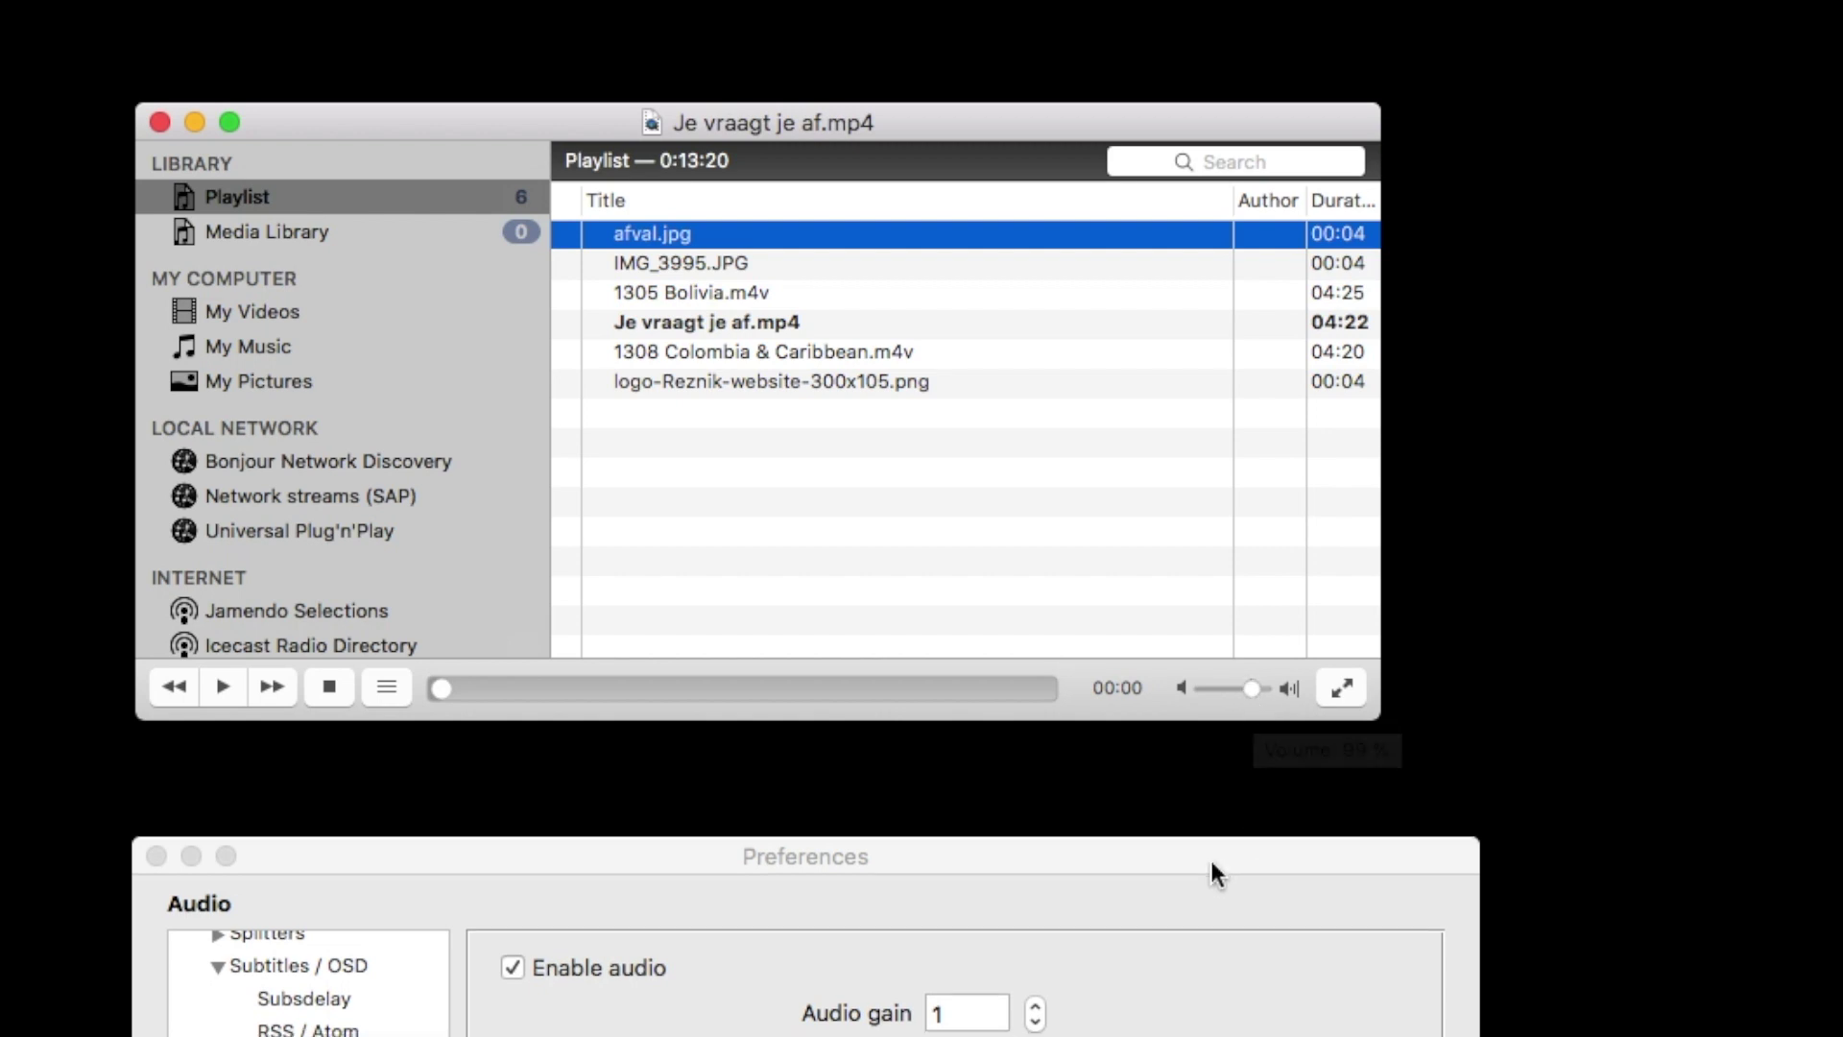
pyautogui.moveTo(1213, 863); pyautogui.dragTo(1292, 77)
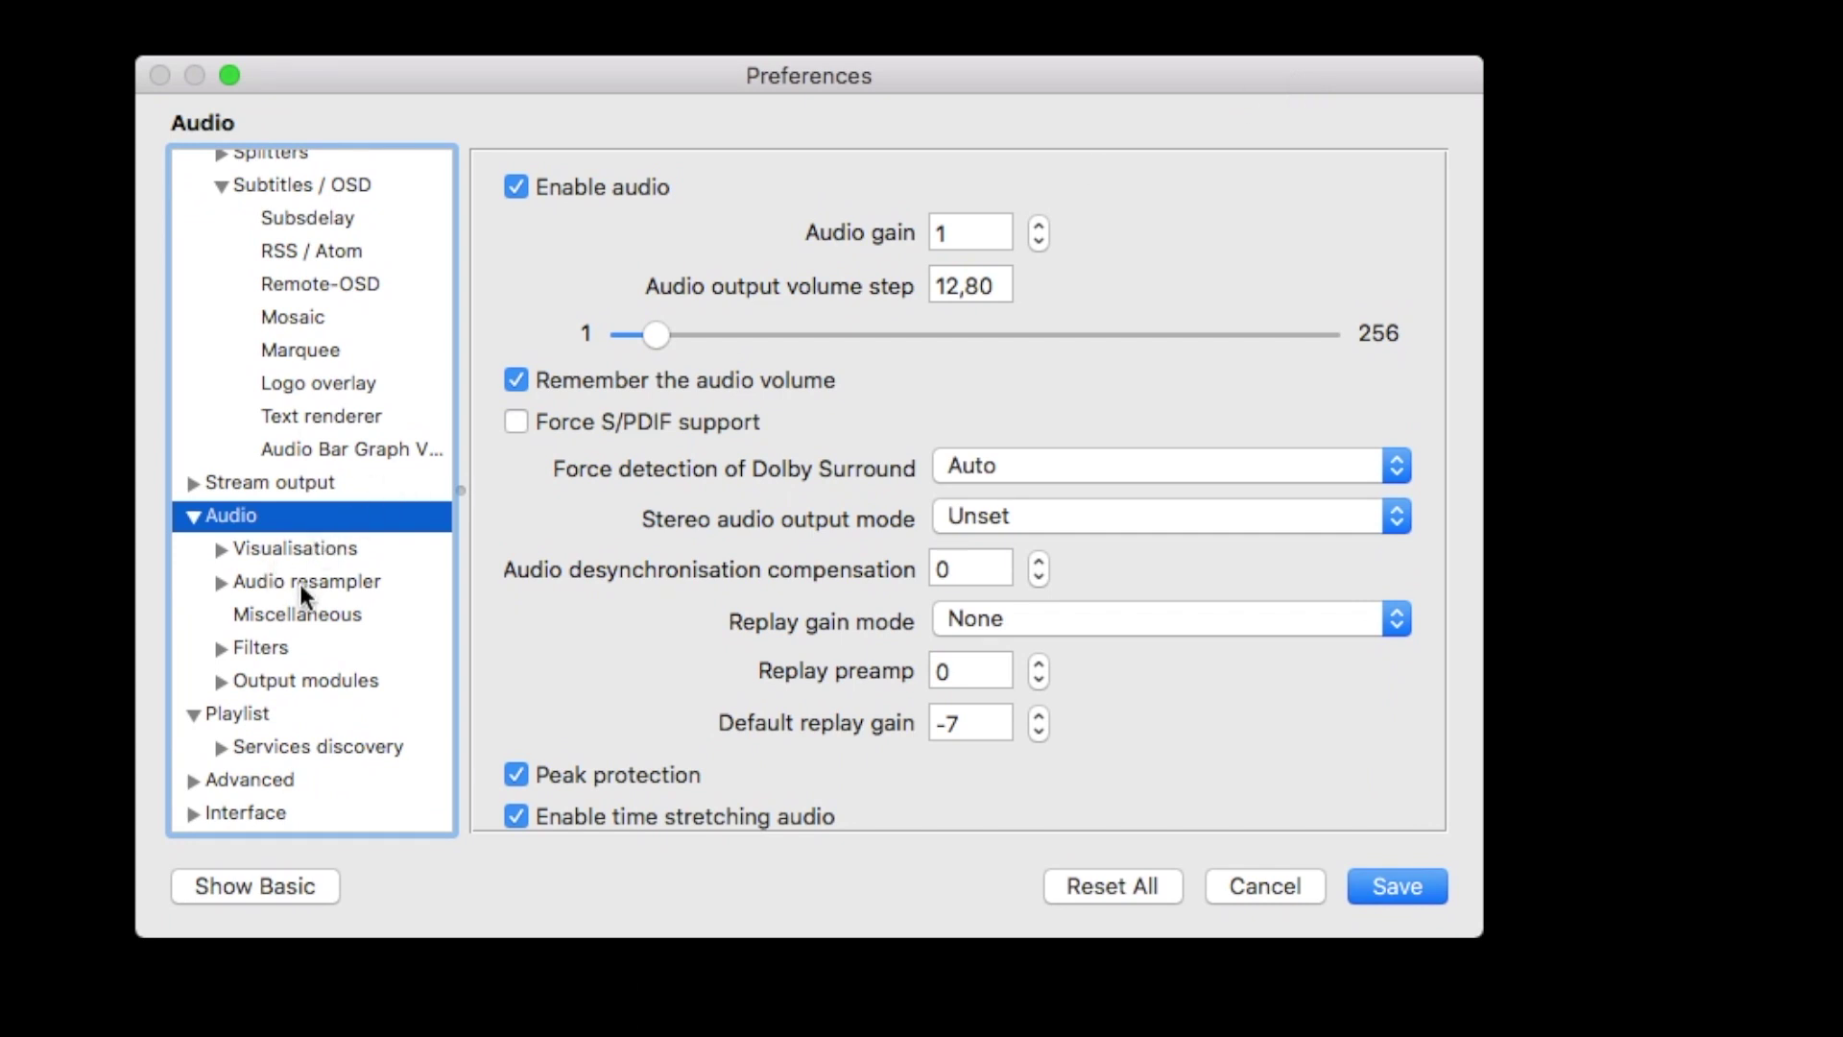
pyautogui.scroll(-2, 711, 652)
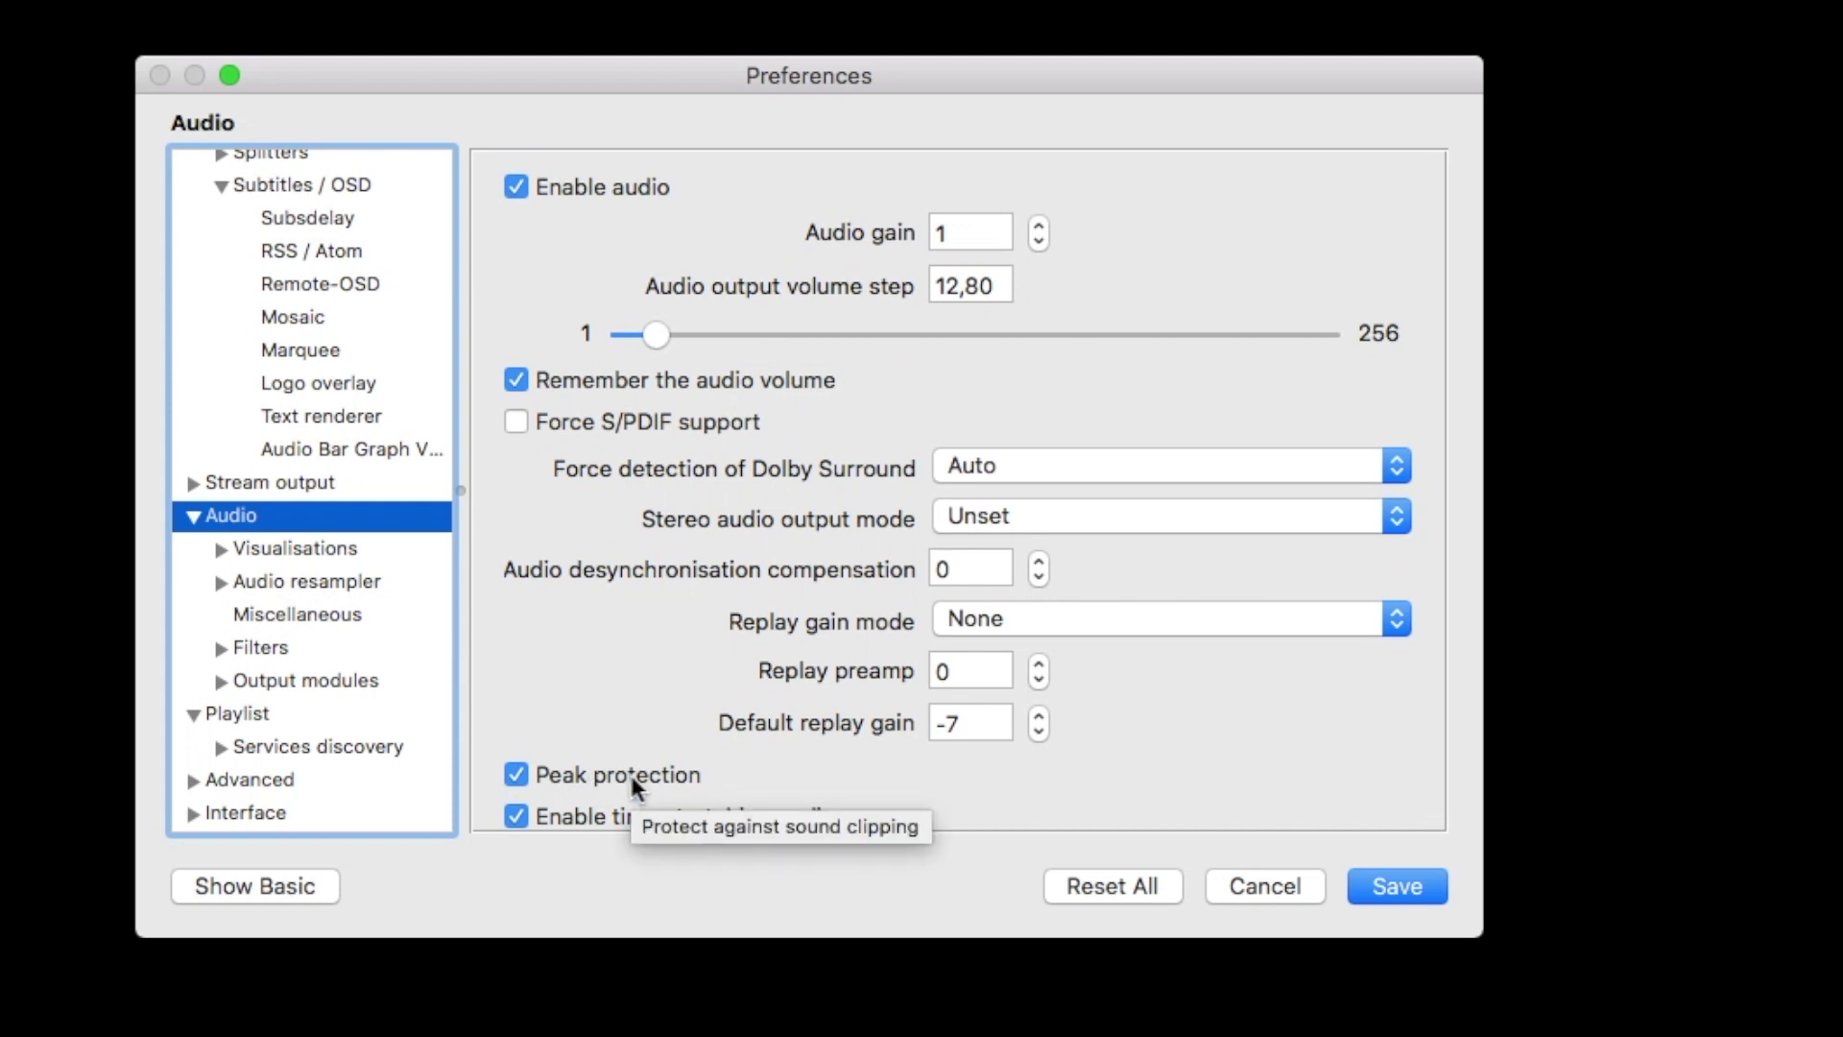
# Check Repeat all and Play and pause in Playlist preferences, then cancel without saving.
pyautogui.click(247, 715)
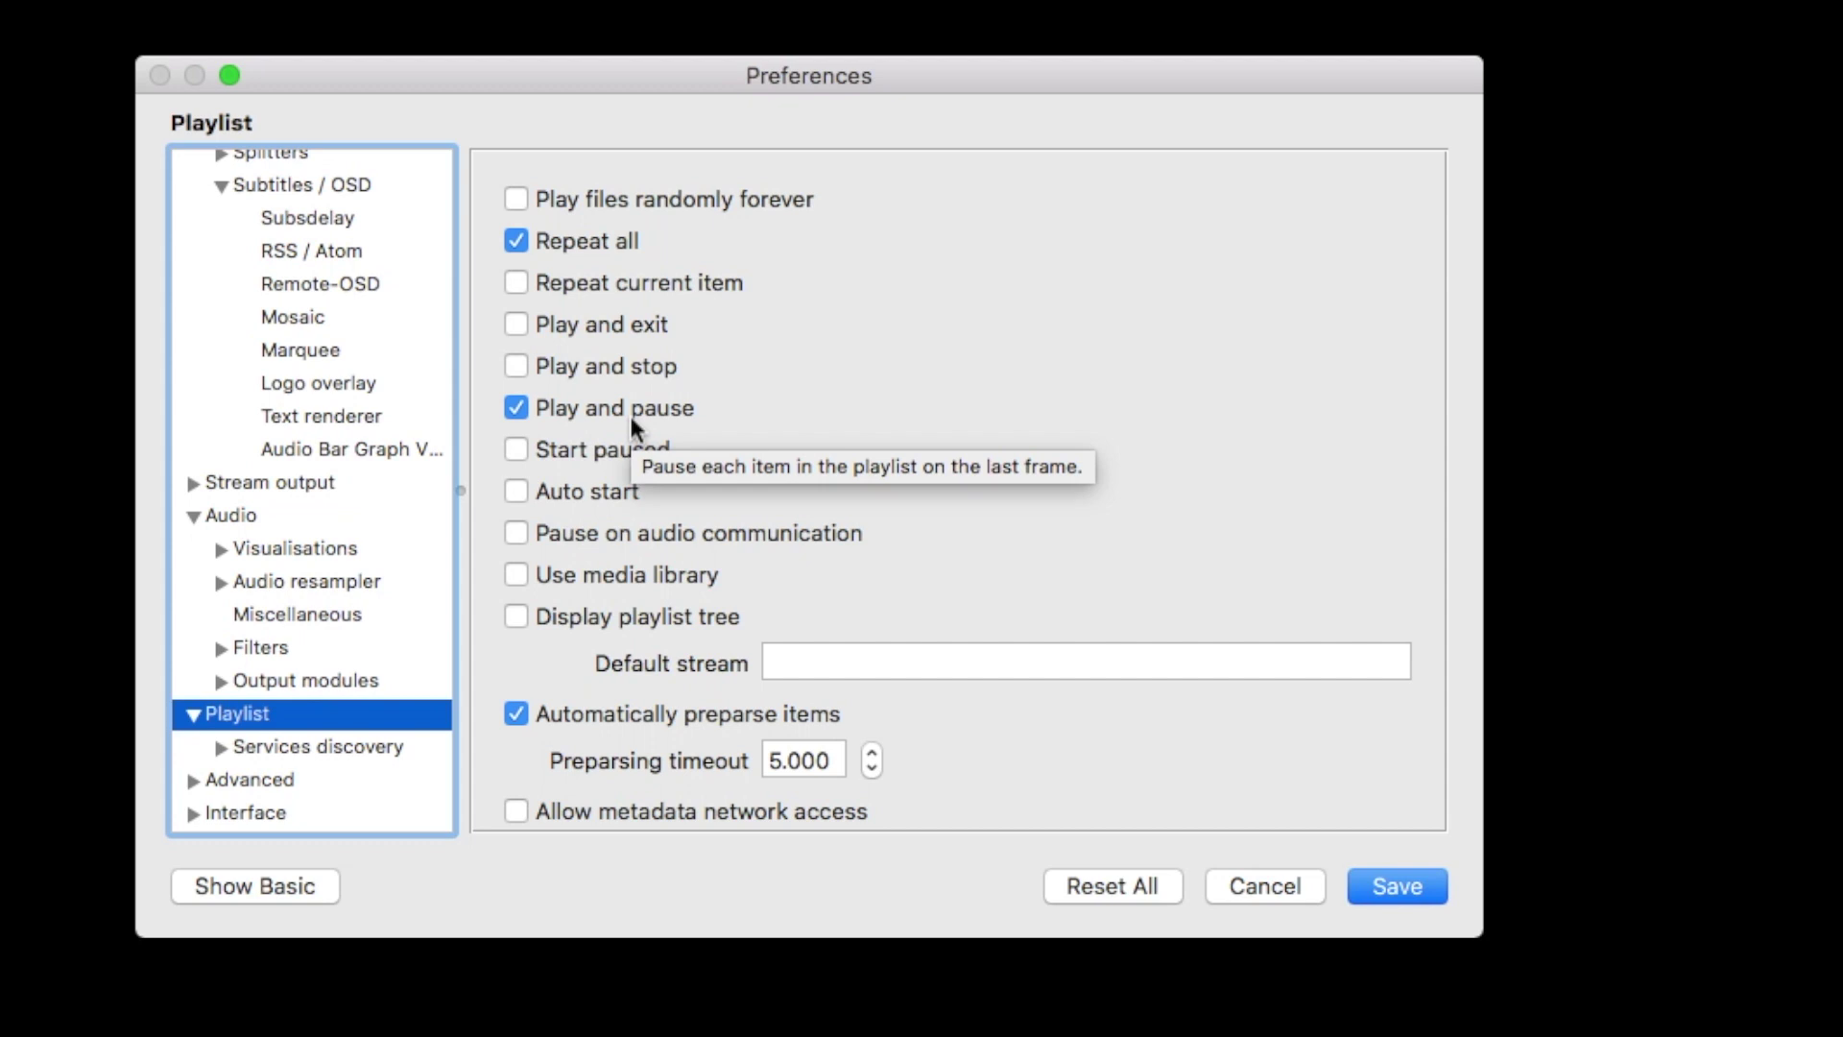
pyautogui.click(1265, 886)
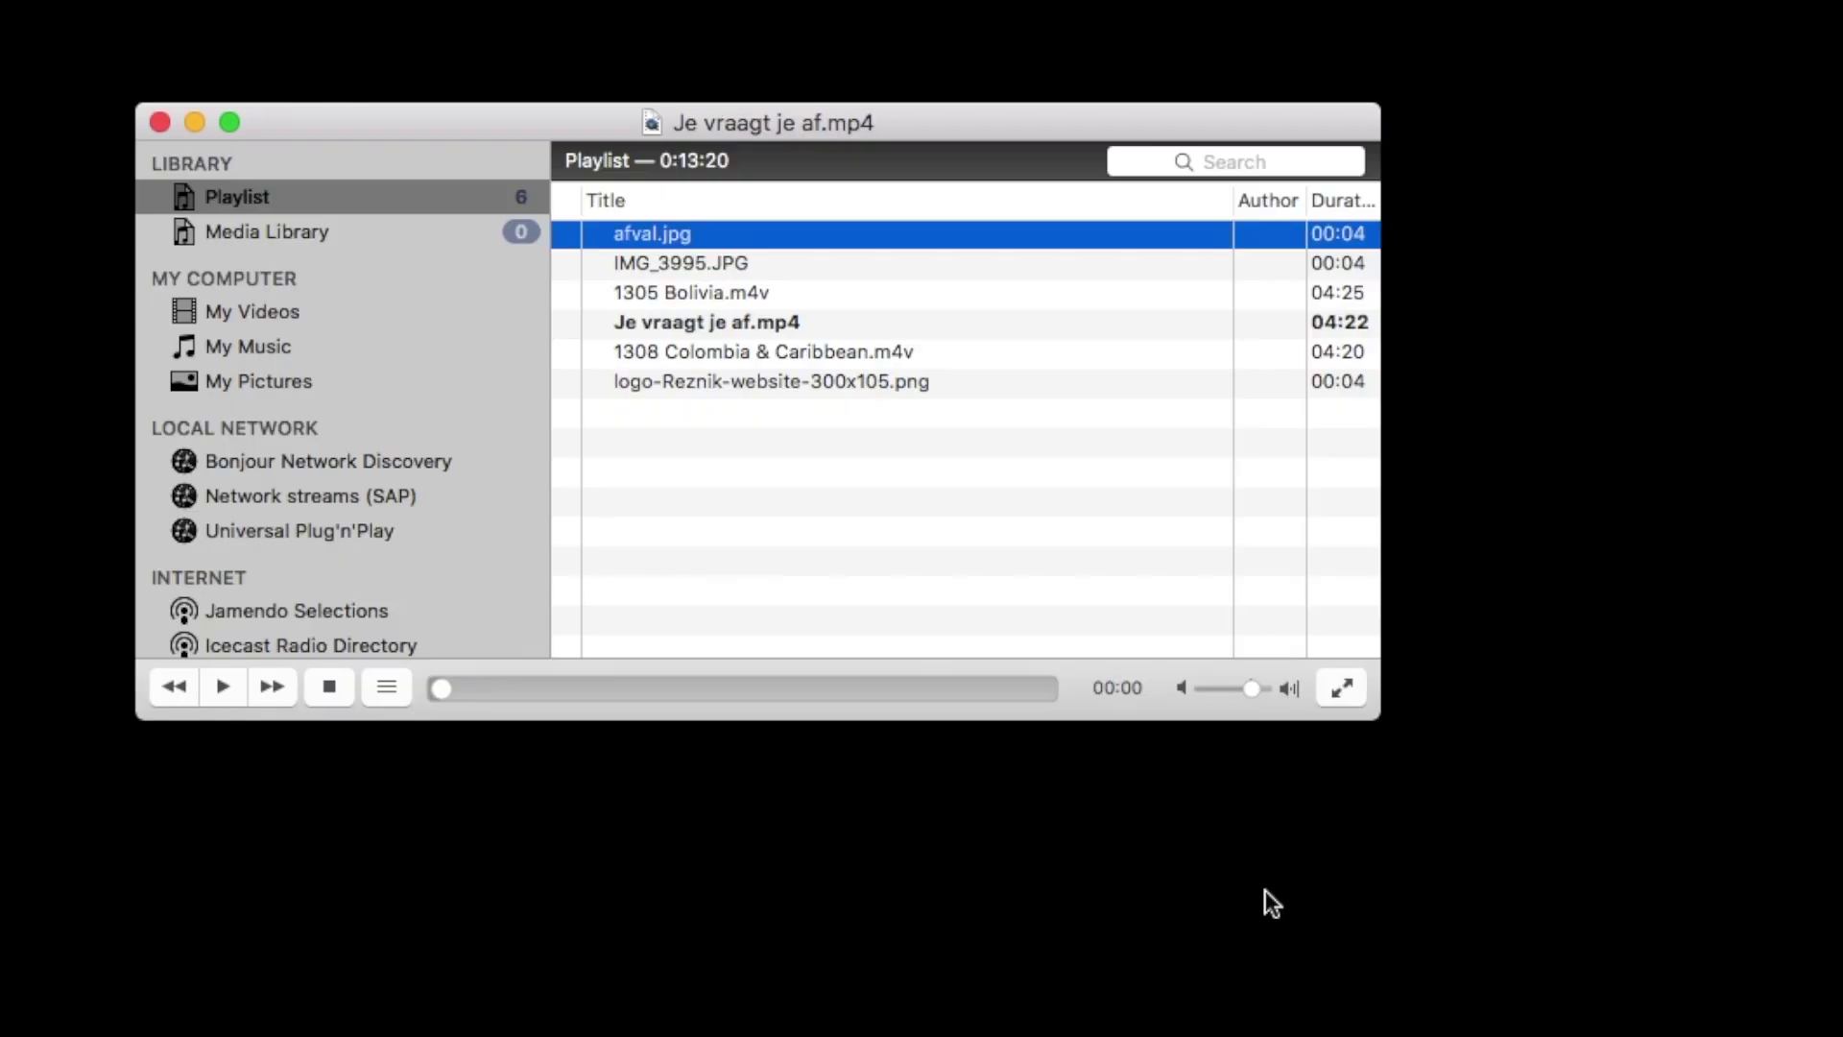
# Play afval.jpg, then switch playback to IMG_3995.JPG.
pyautogui.doubleClick(633, 238)
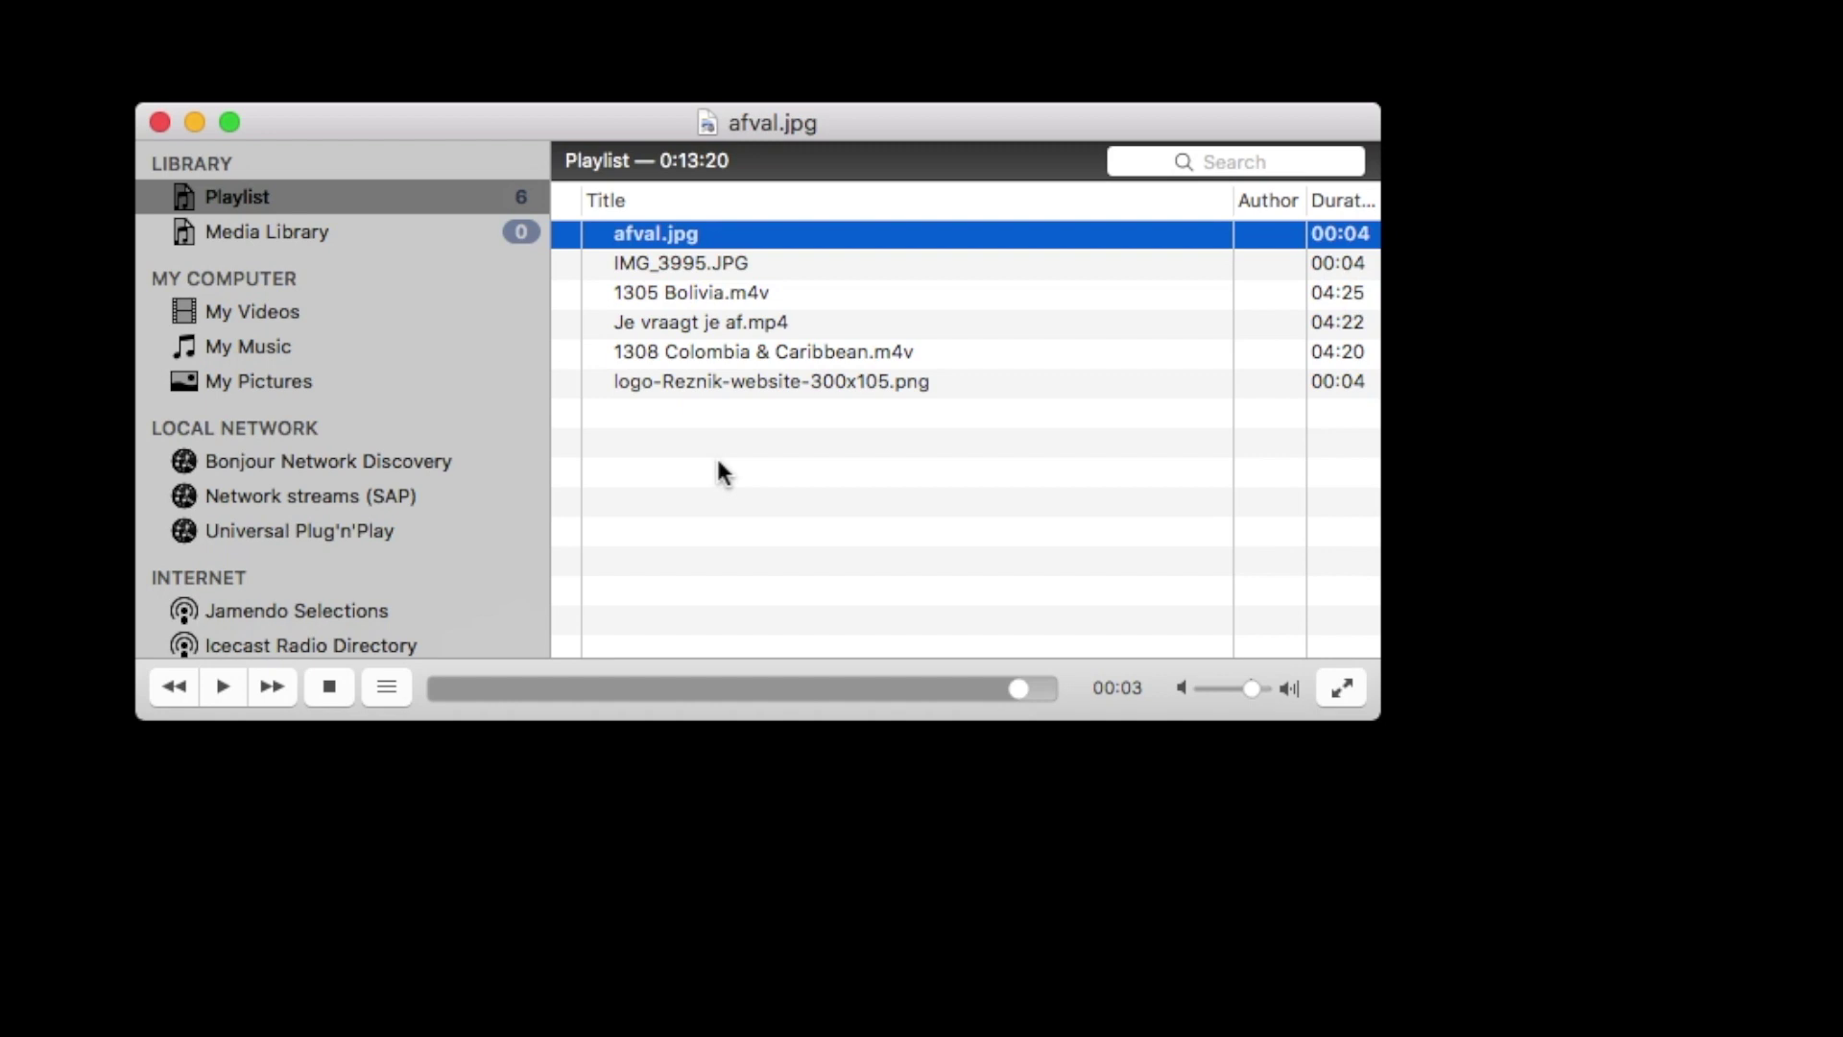
pyautogui.doubleClick(642, 252)
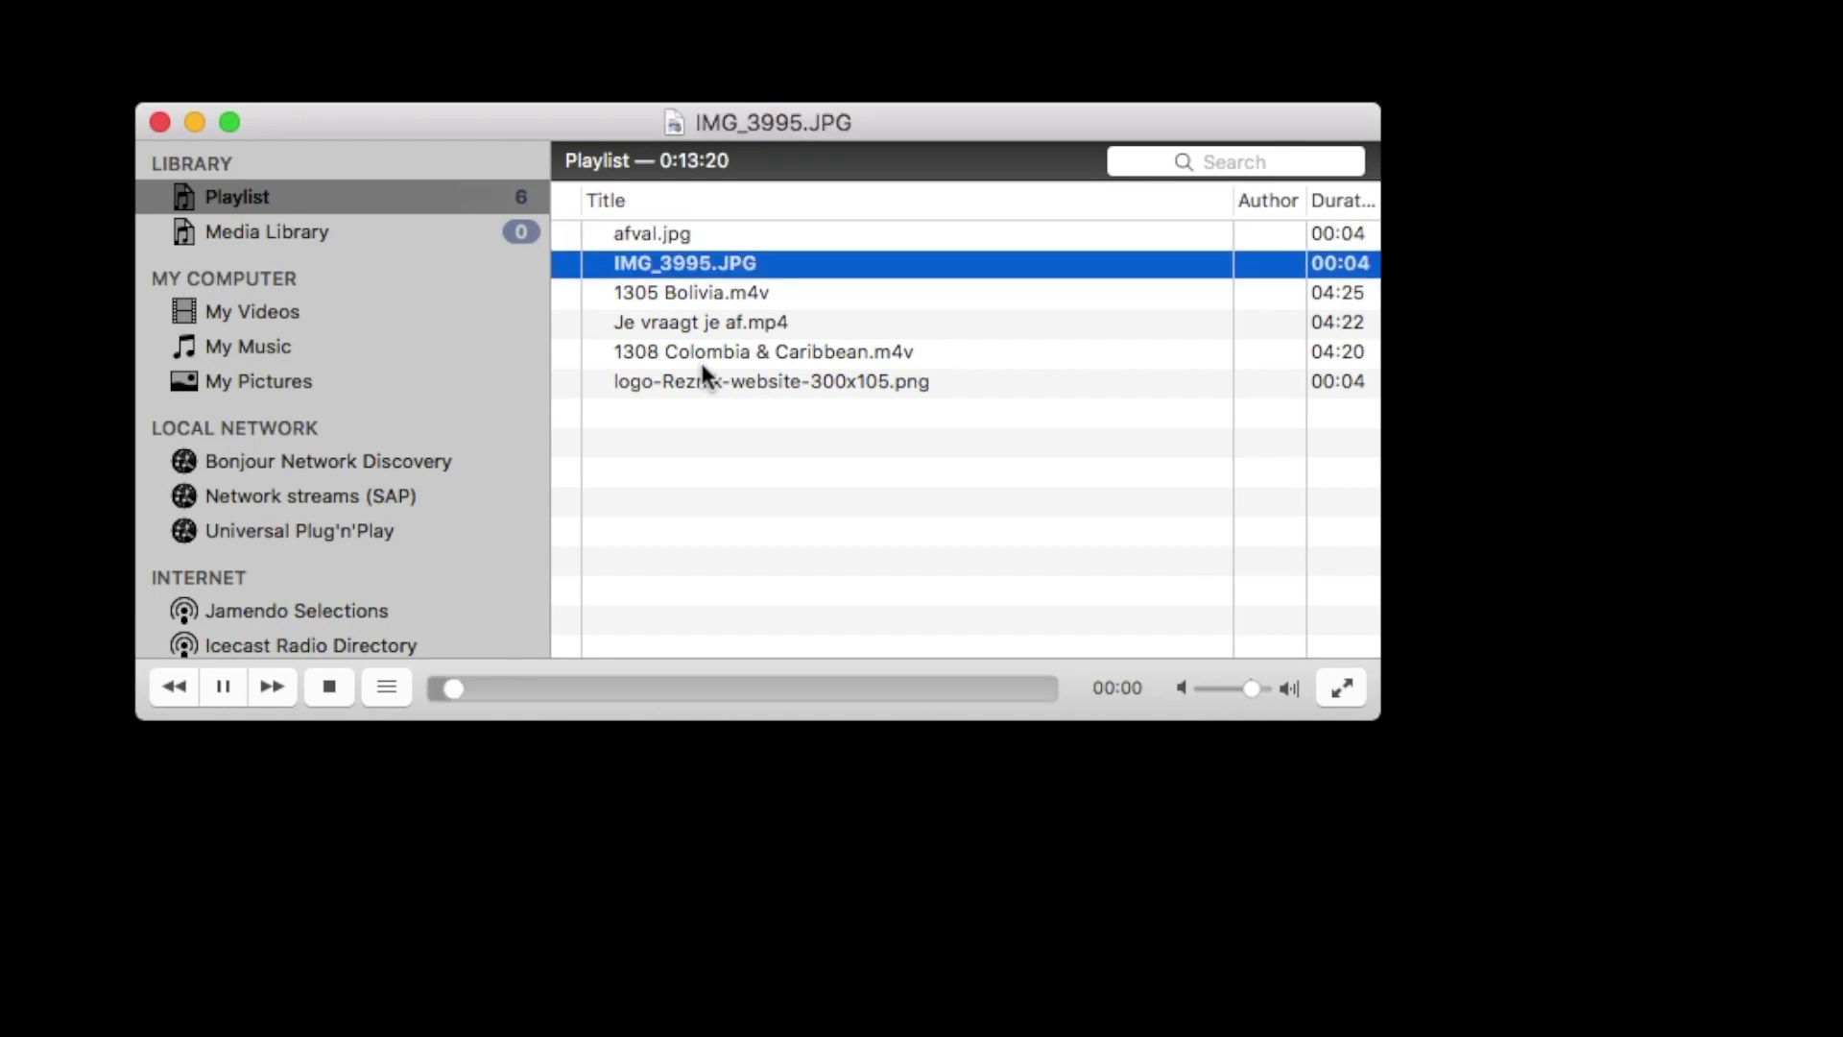
# Pause, play 1308 Colombia & Caribbean.m4v from the playlist, then skip ahead to the logo image.
pyautogui.press('space')
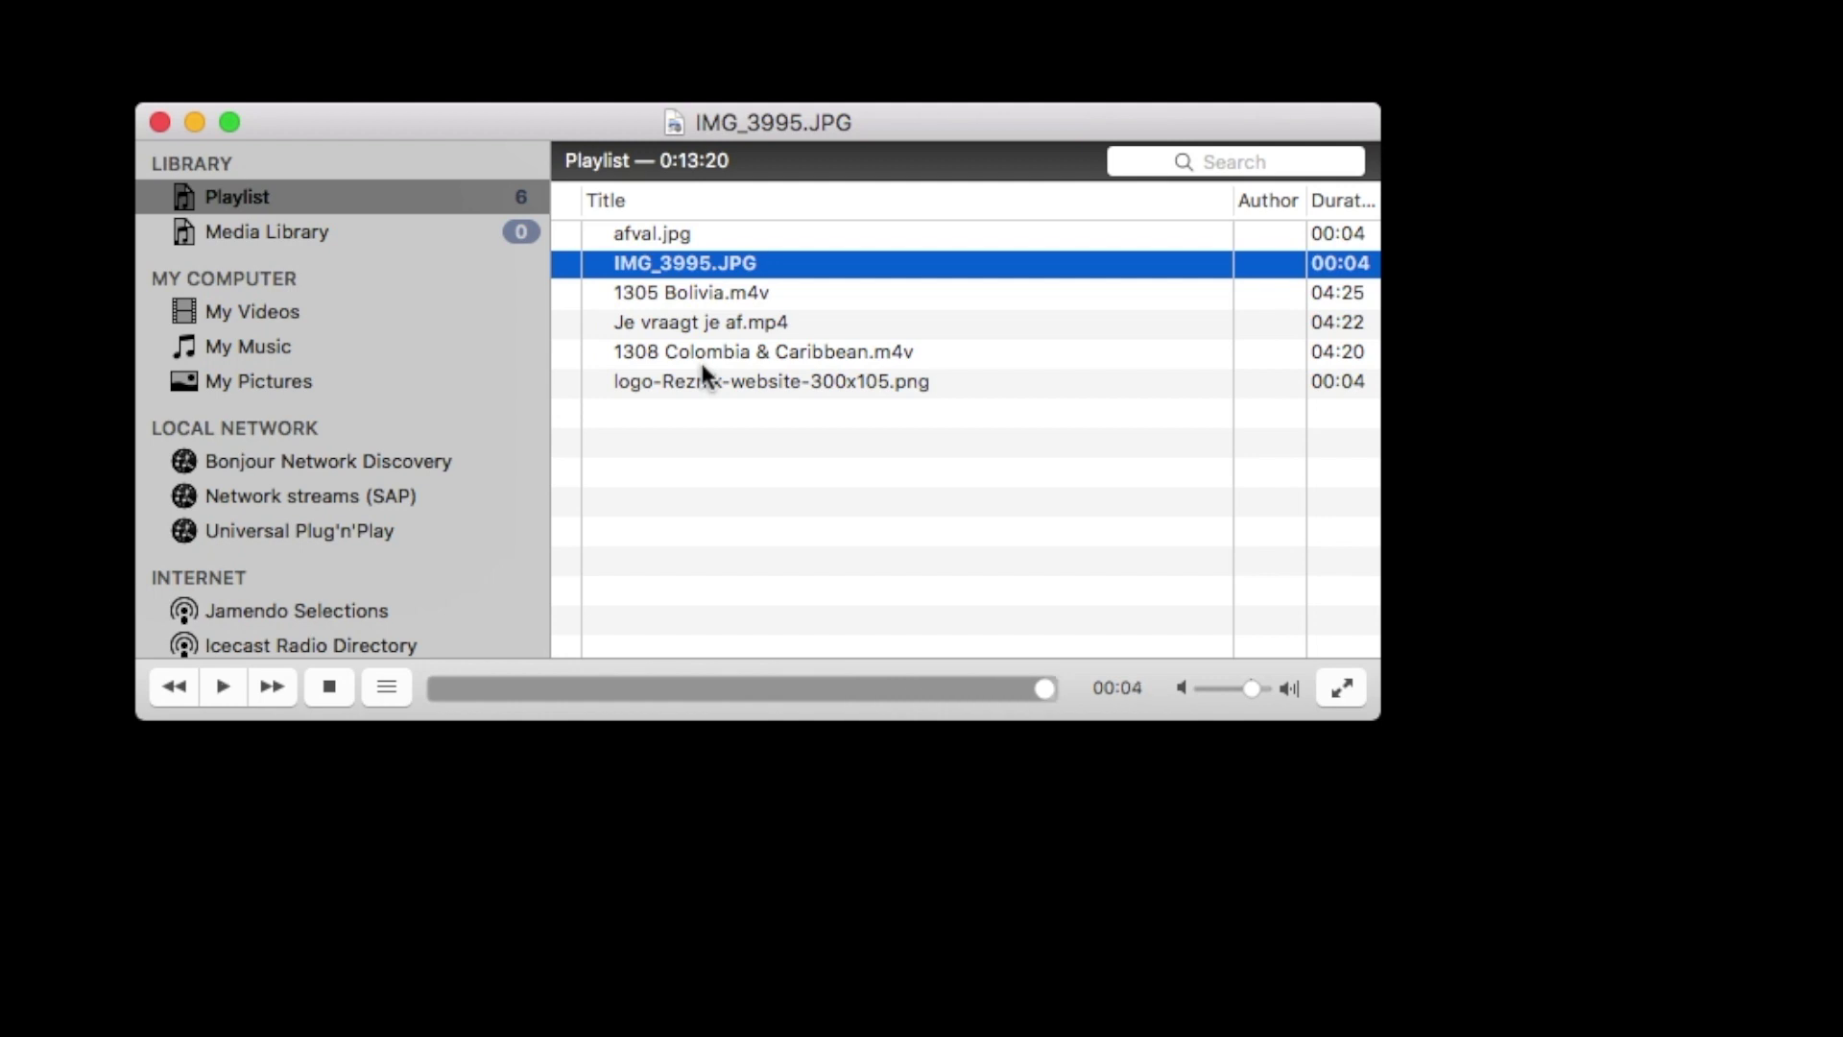
pyautogui.press('Down')
pyautogui.press('Down')
pyautogui.press('Up')
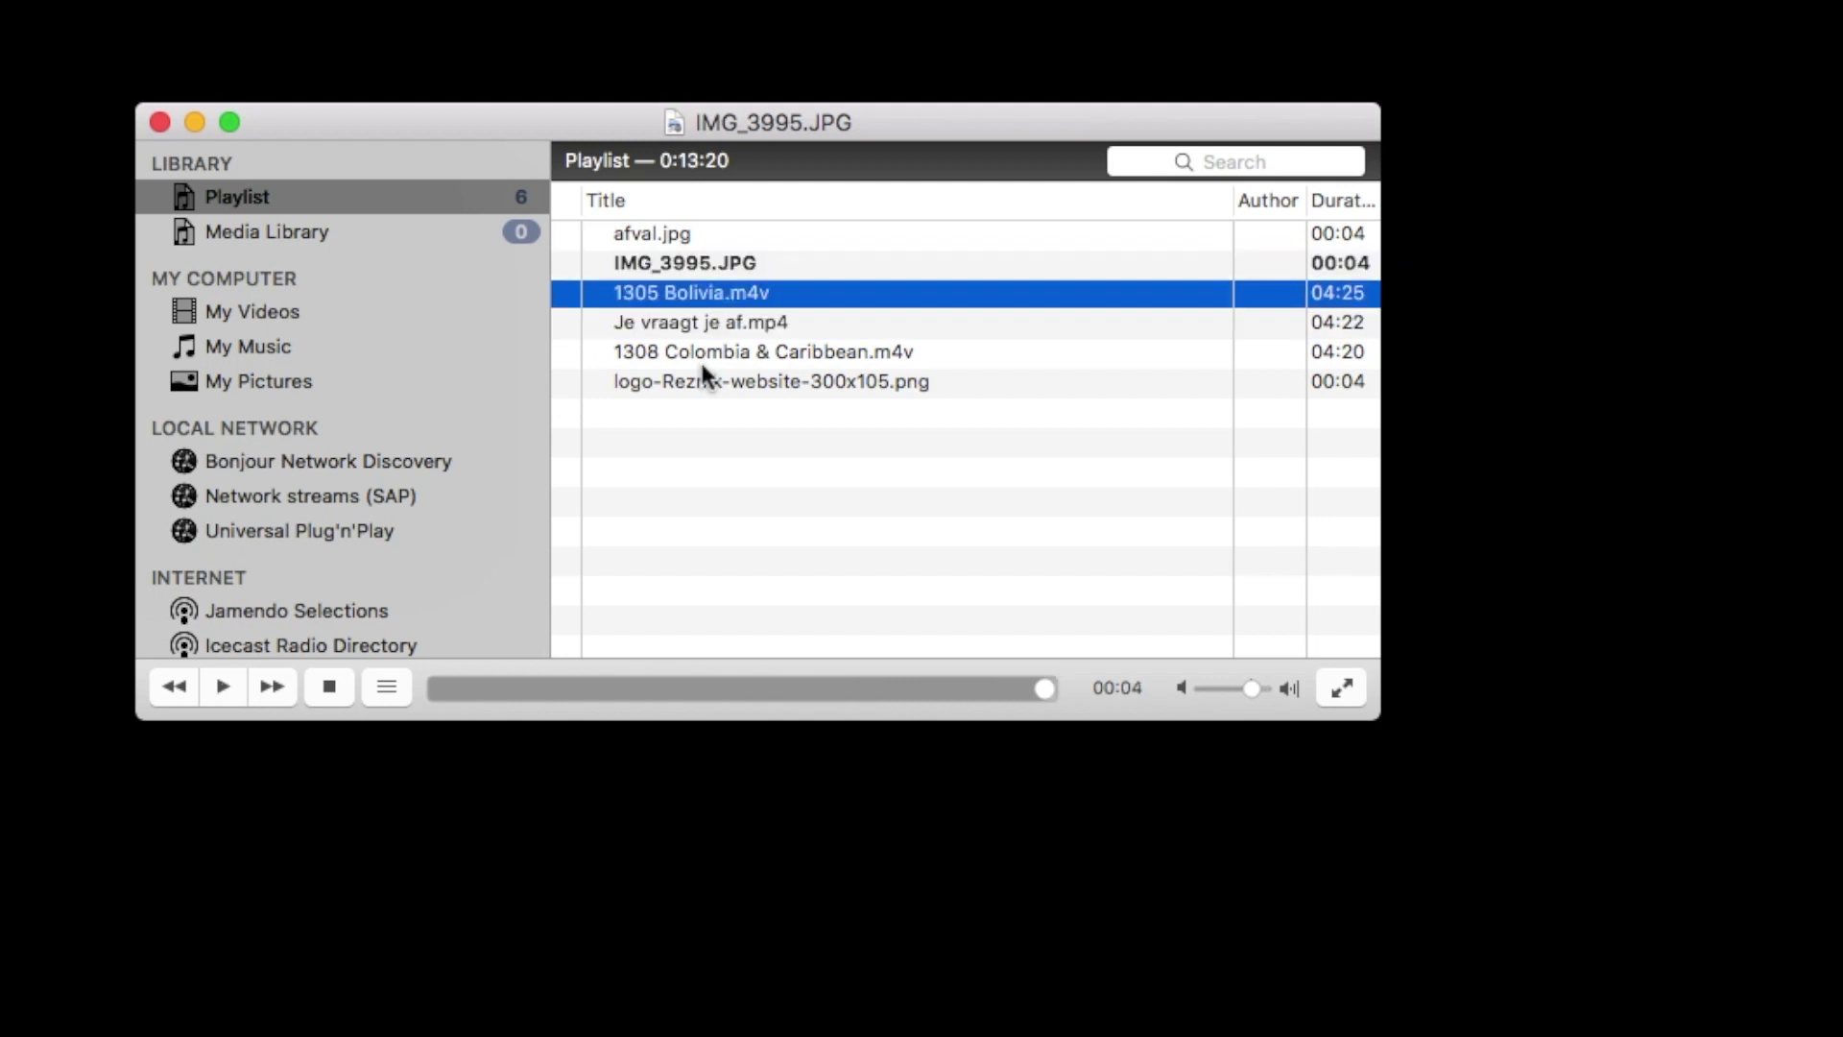
pyautogui.press('Down')
pyautogui.press('Down')
pyautogui.press('Return')
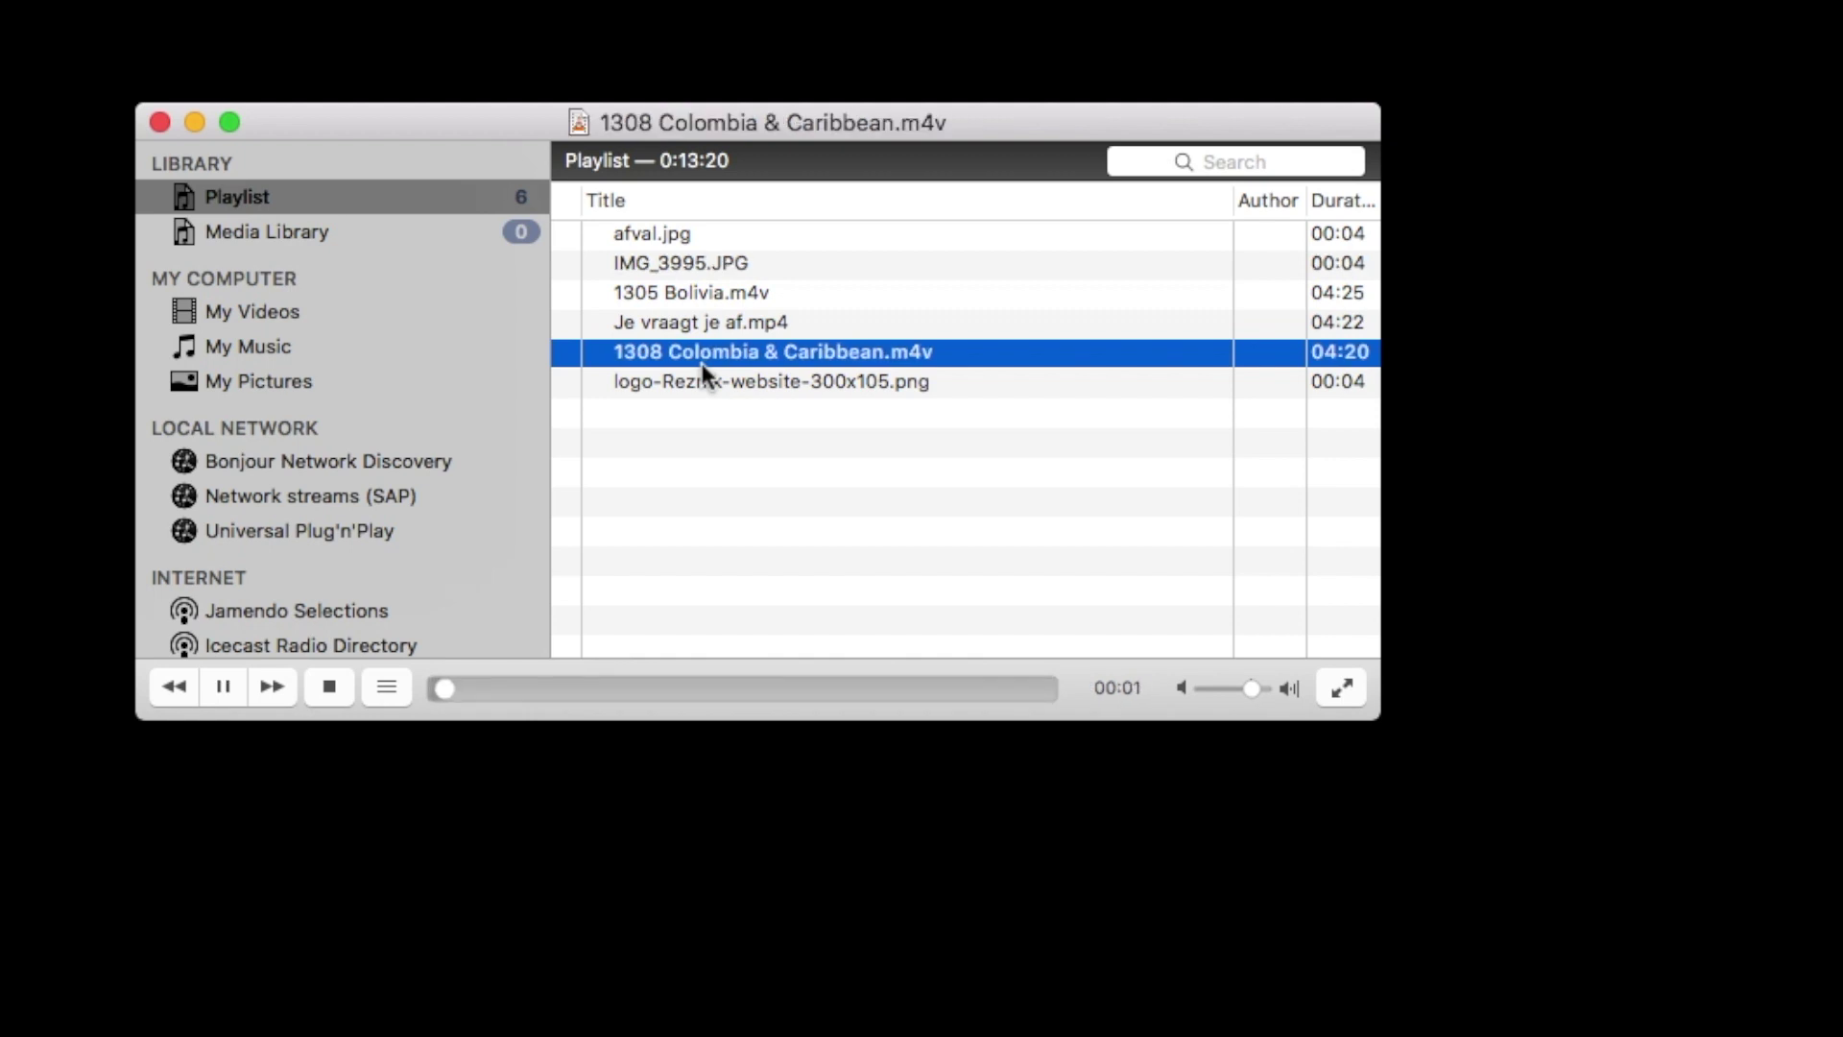
pyautogui.press('super+Right')
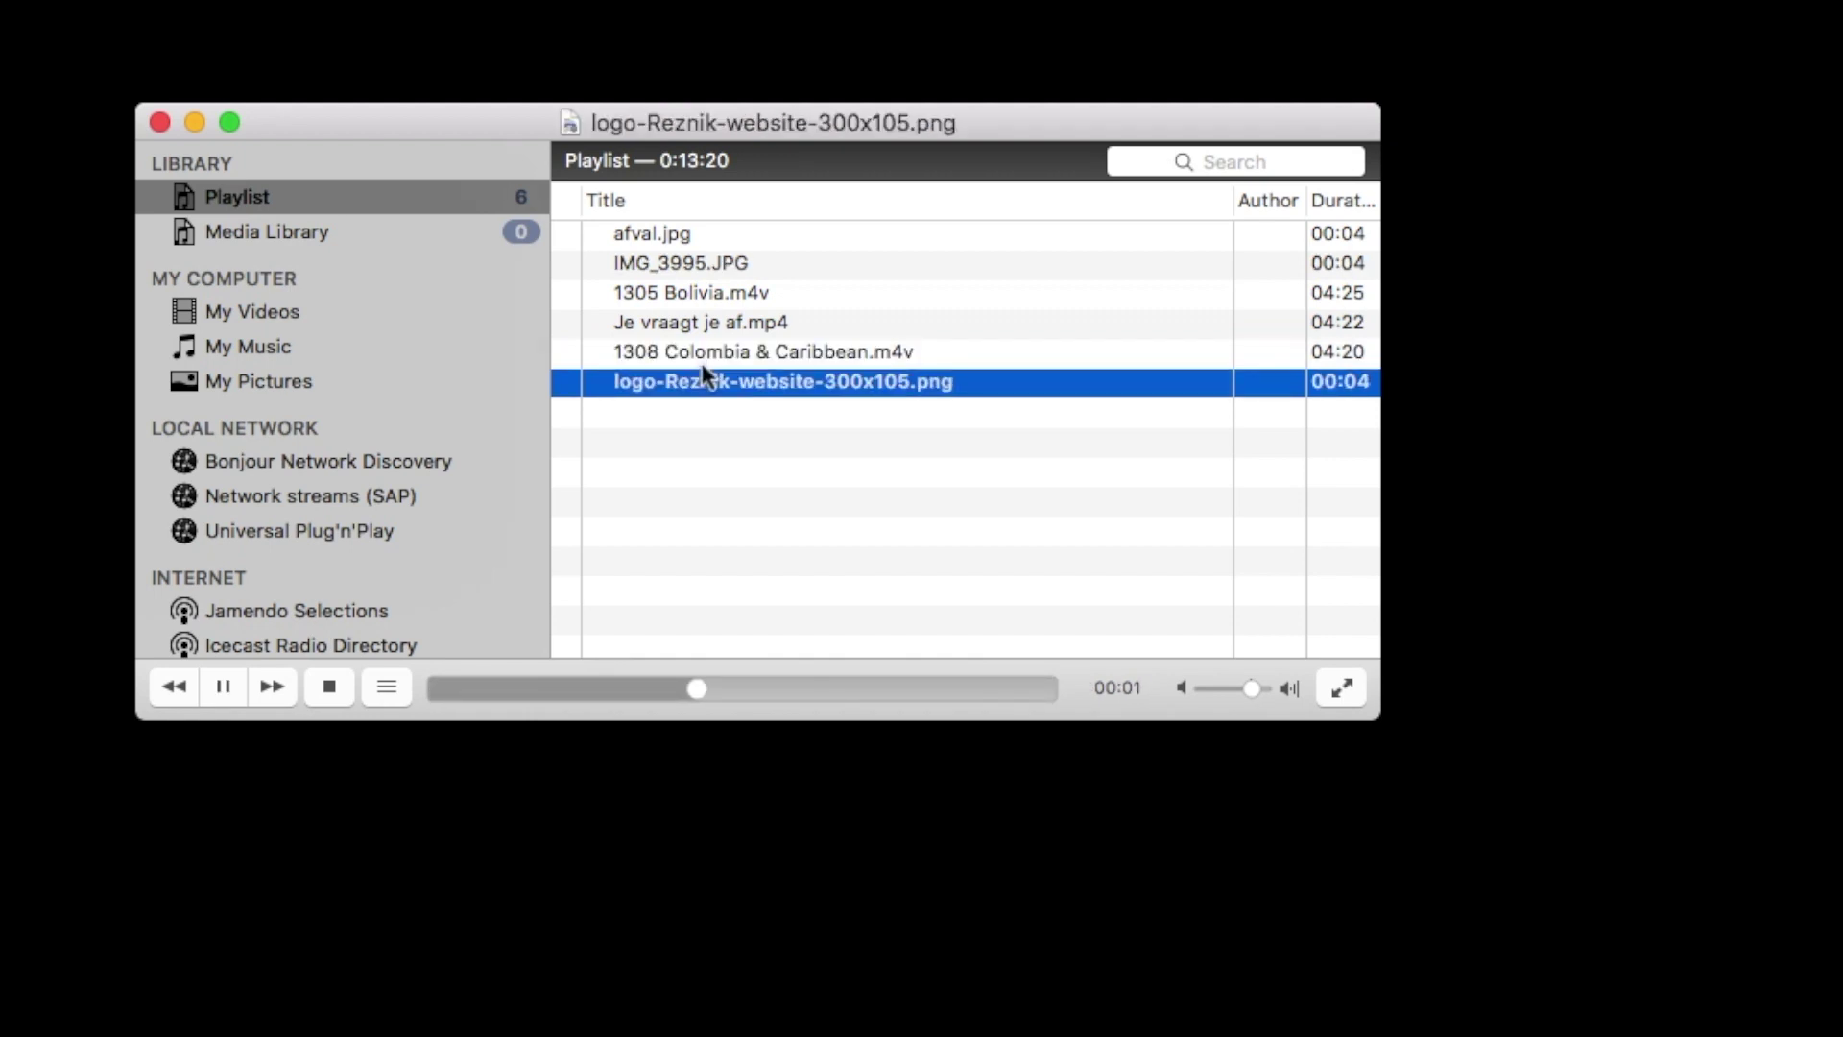
pyautogui.press('Up')
pyautogui.press('Up')
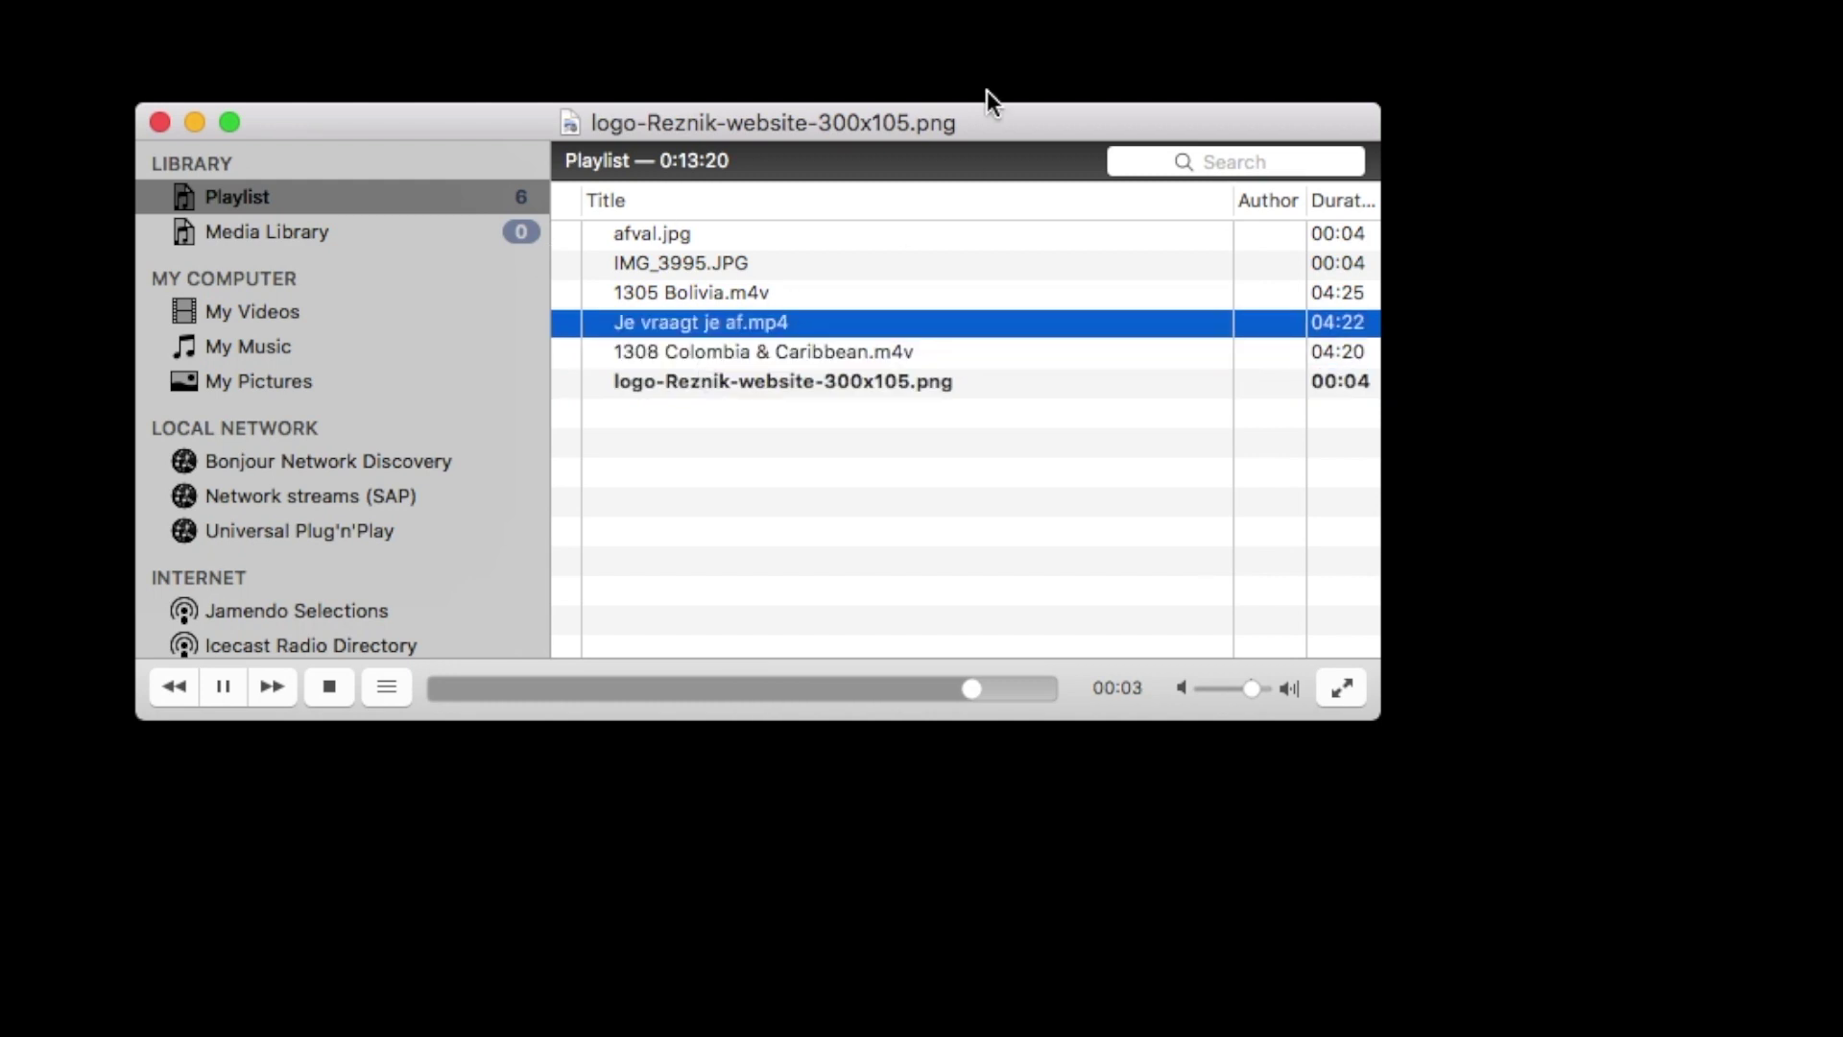
# Pause the logo image and drop another logo-Reznik-website-300x105.png into the playlist after IMG_3995.JPG.
pyautogui.press('space')
pyautogui.moveTo(935, 118); pyautogui.dragTo(892, 129)
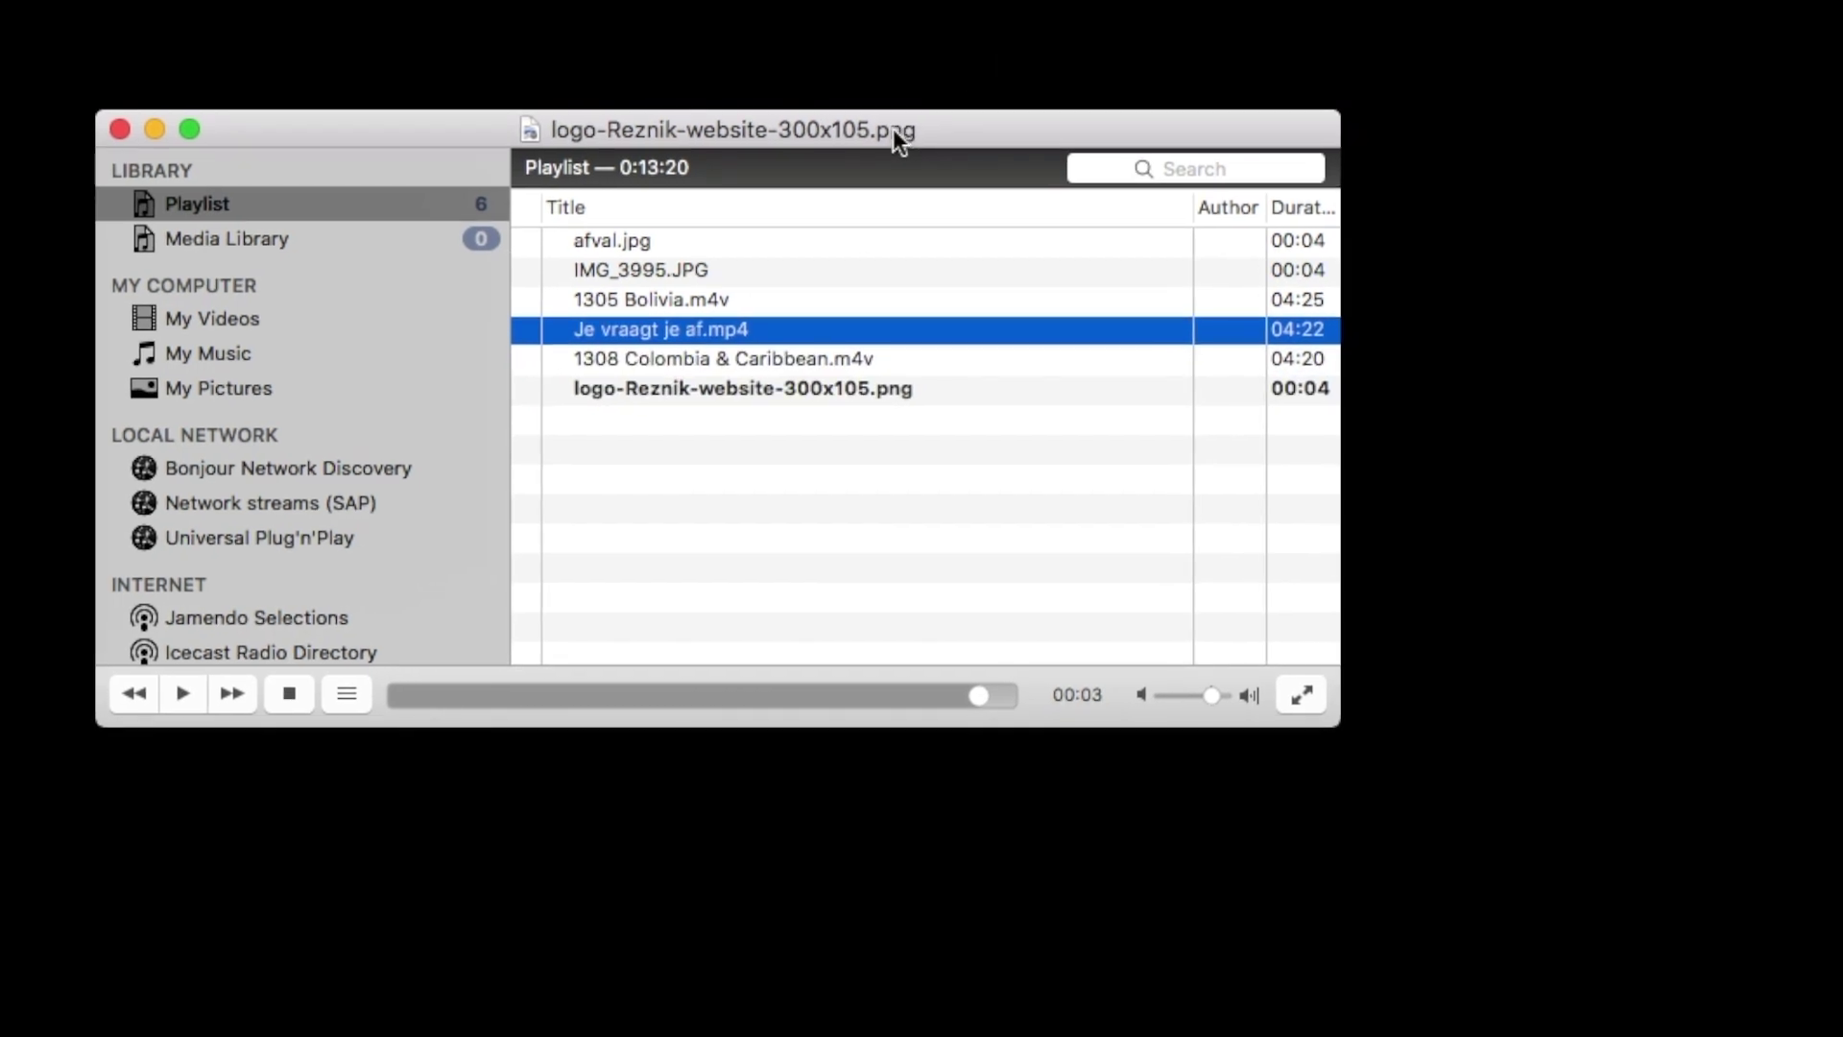
pyautogui.moveTo(1833, 1017); pyautogui.dragTo(744, 288)
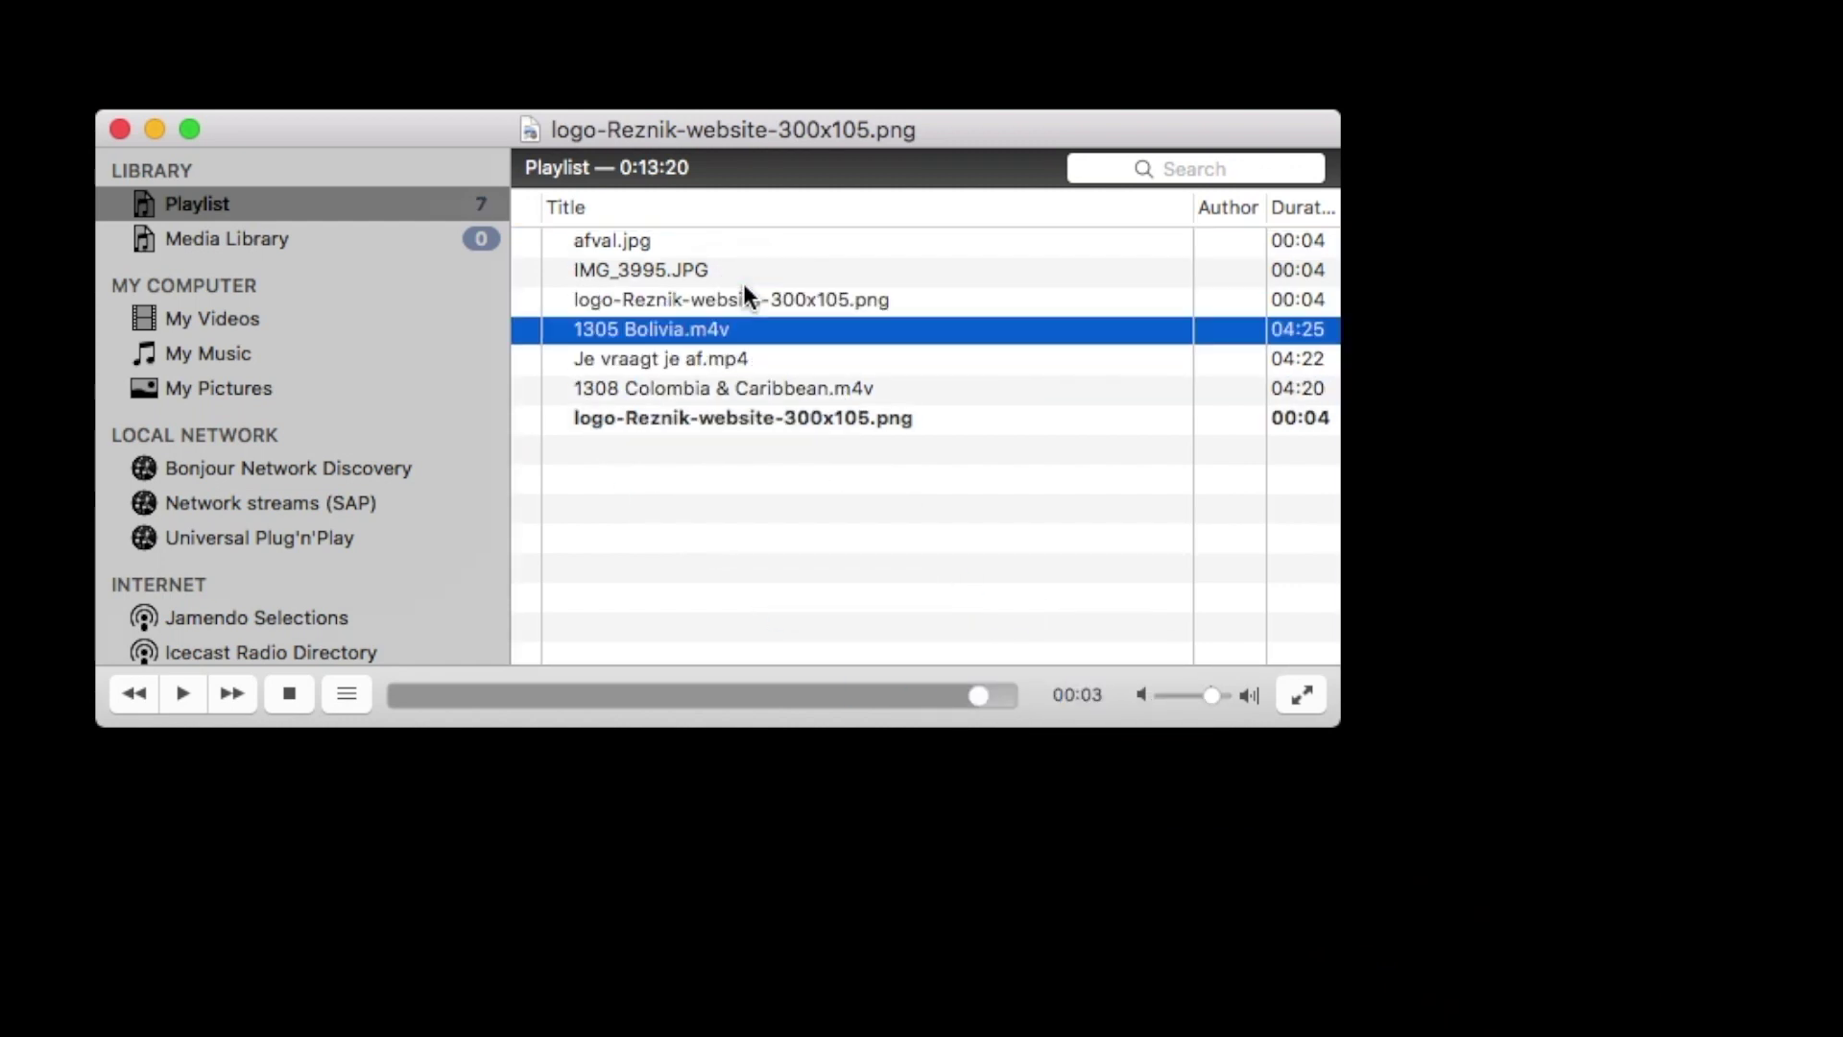